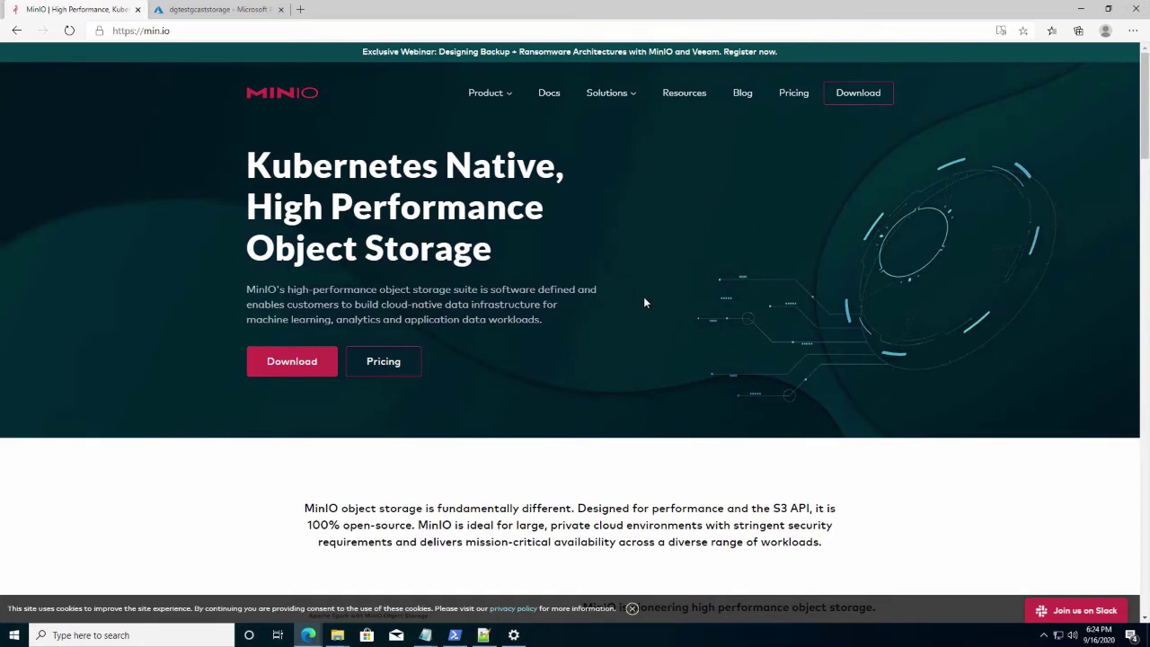
Open the MinIO documentation and examine the stable Docker container command in the Quickstart Guide.
click(180, 35)
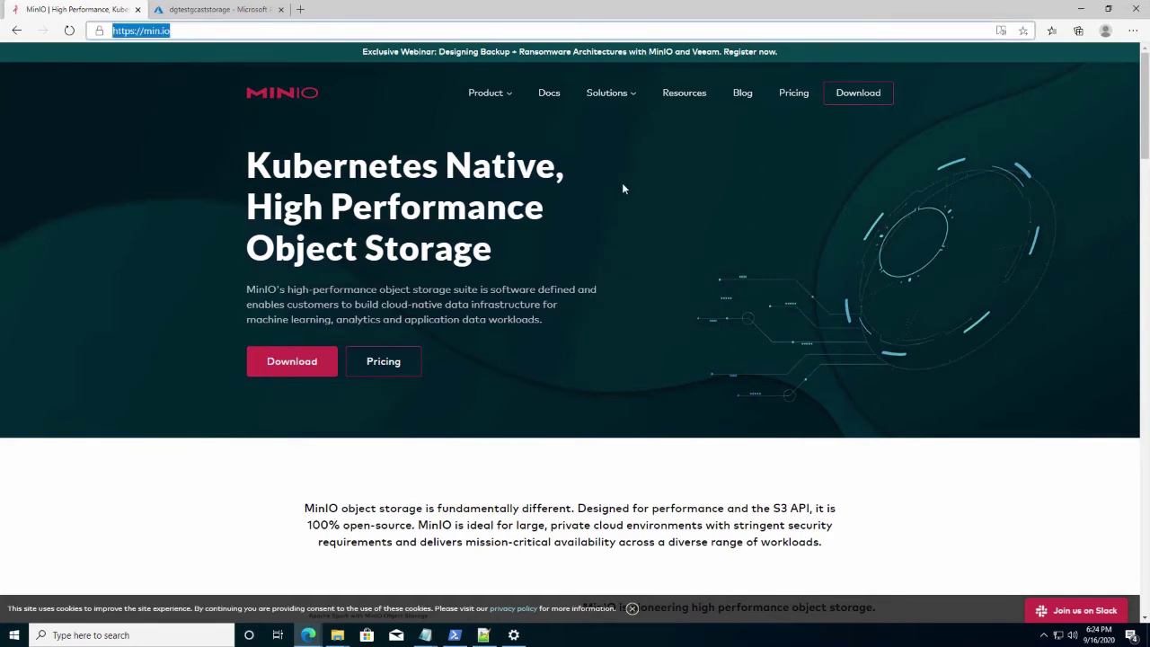
click(551, 97)
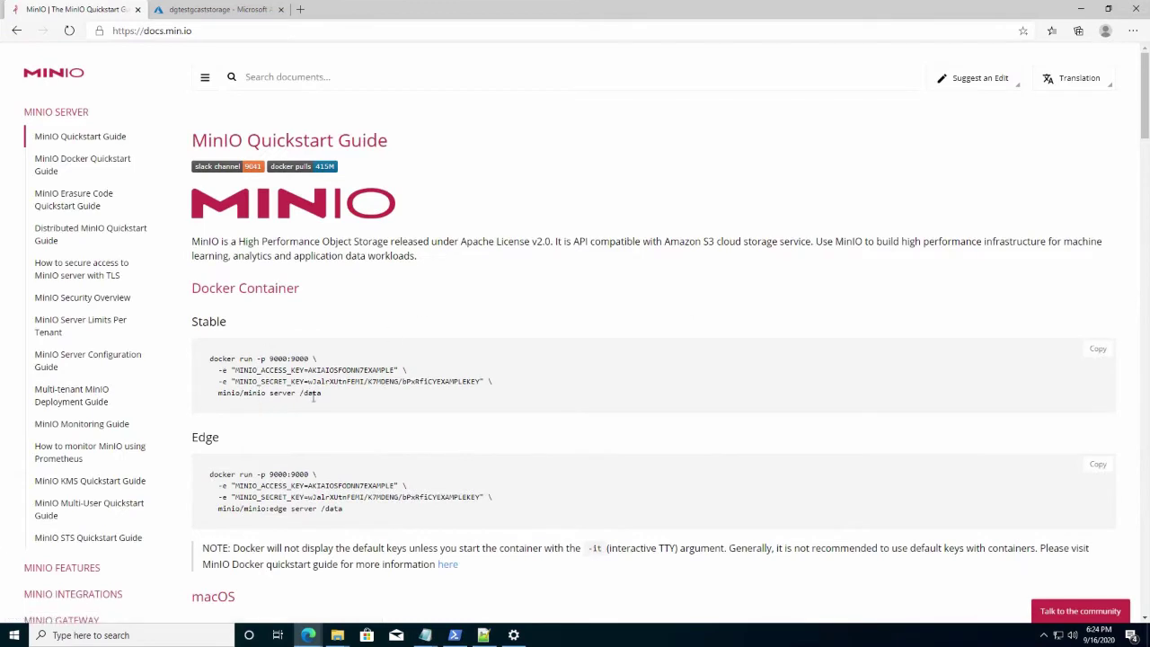
drag(322, 393, 212, 360)
click(252, 393)
drag(248, 392, 214, 382)
click(241, 384)
Open the MinIO Gateway for Azure documentation page.
scroll(65, 344, down, 1)
scroll(65, 344, down, 1)
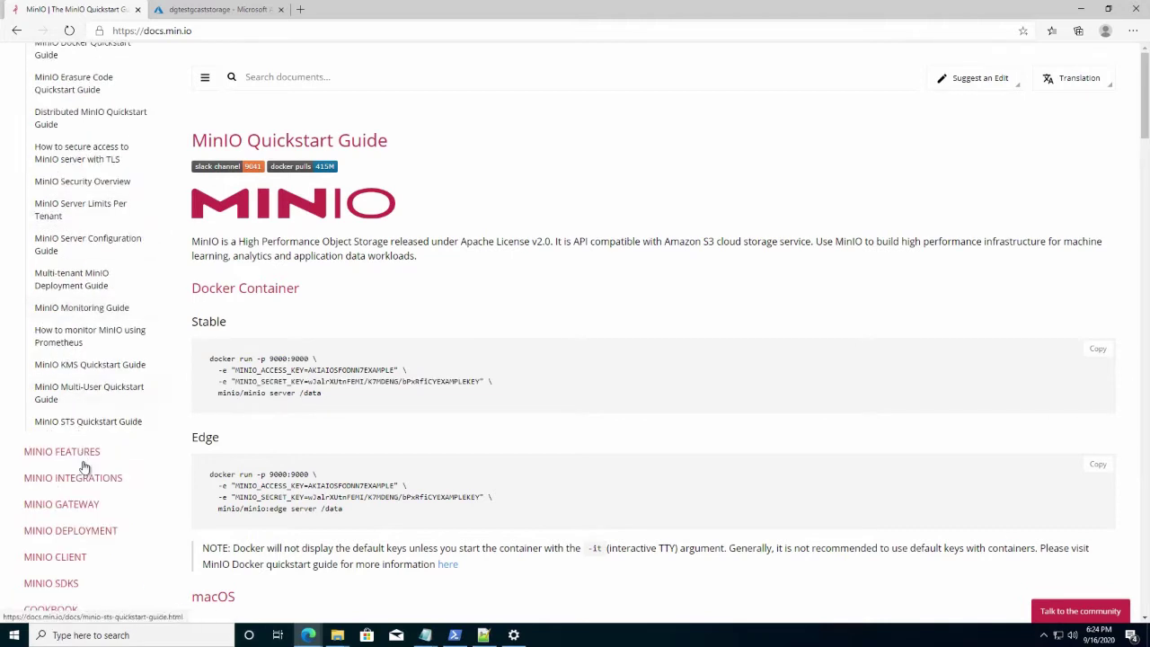
click(79, 506)
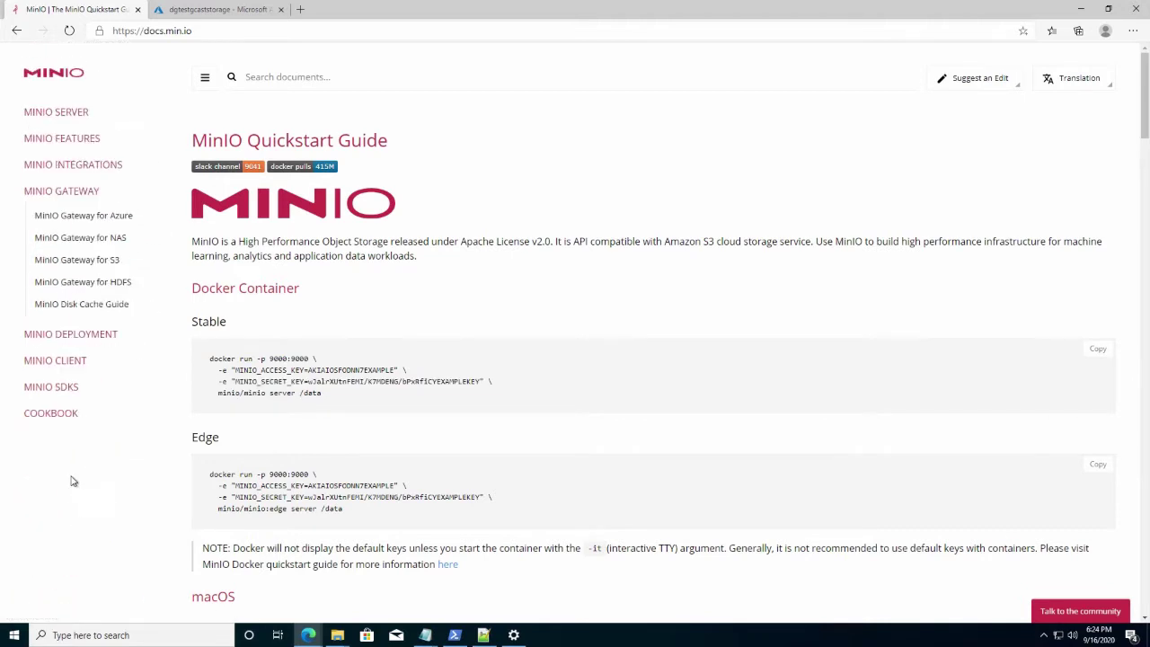
click(120, 220)
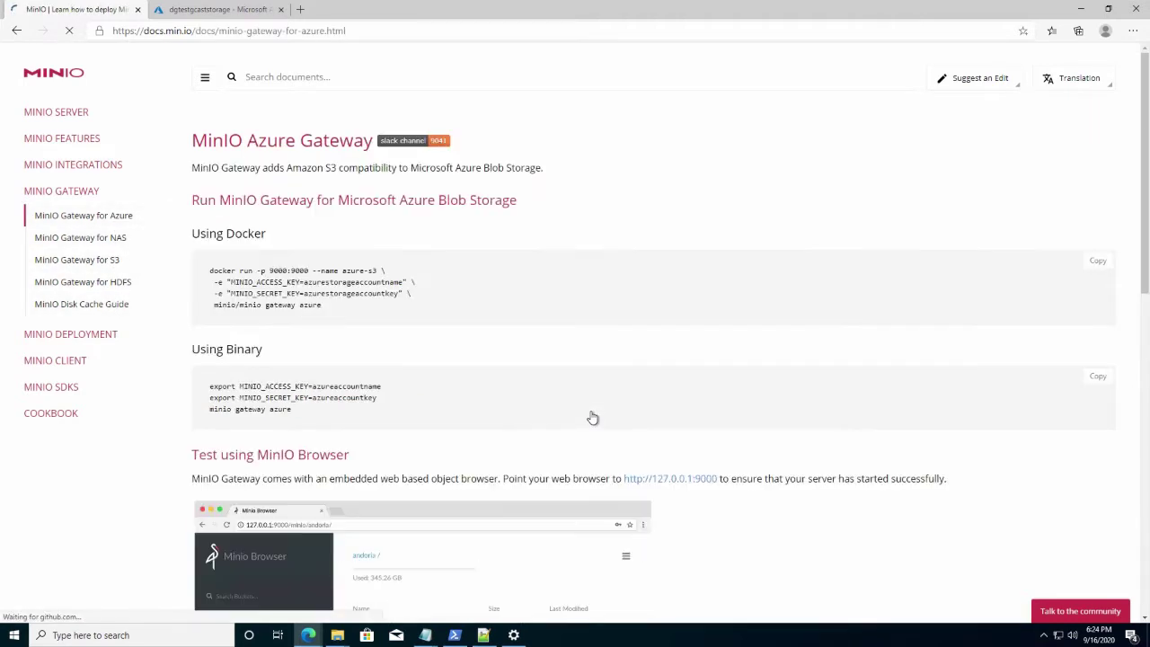
Examine the run instruction, port mapping and container name in the Azure gateway's Docker command.
drag(356, 313, 213, 281)
click(215, 281)
double_click(229, 272)
click(243, 274)
double_click(244, 271)
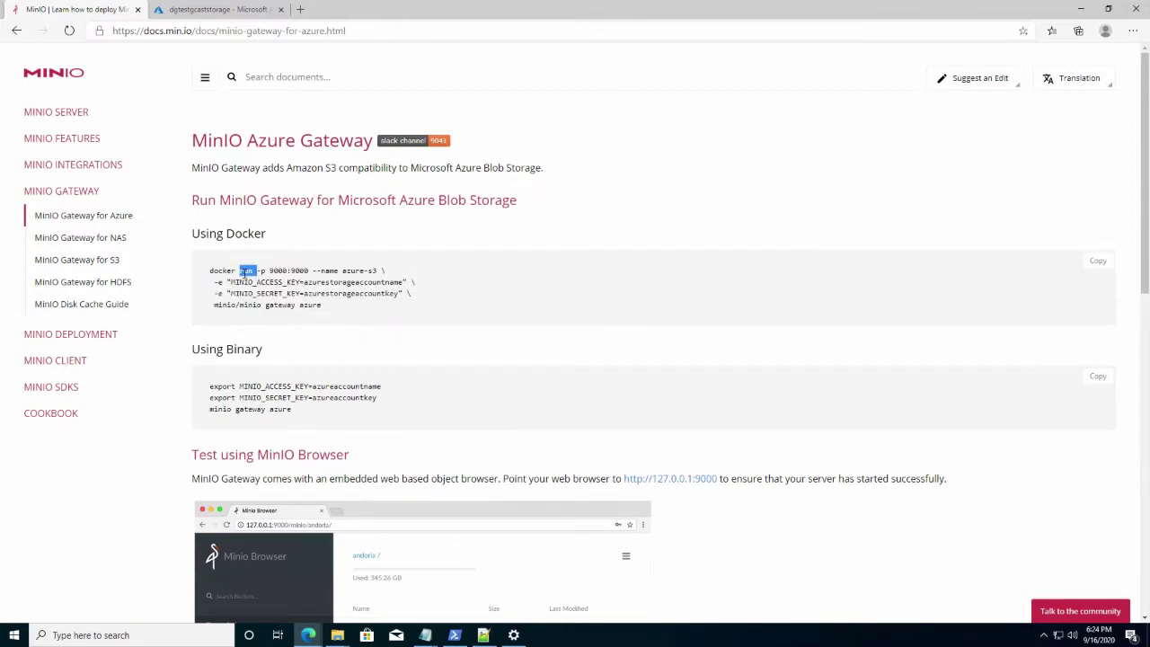
click(299, 273)
drag(311, 272, 261, 271)
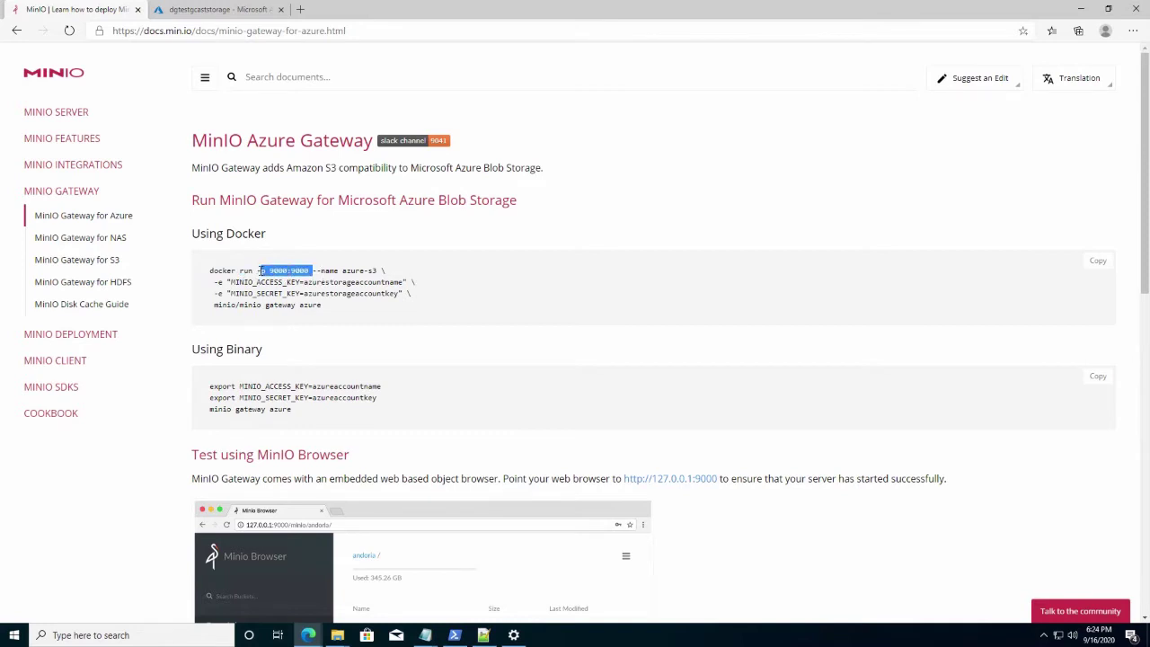
click(337, 272)
drag(346, 272, 376, 272)
Examine the gateway image argument and the access key and secret key variables in the Docker command.
click(331, 286)
drag(214, 305, 329, 311)
click(321, 312)
drag(424, 299, 203, 287)
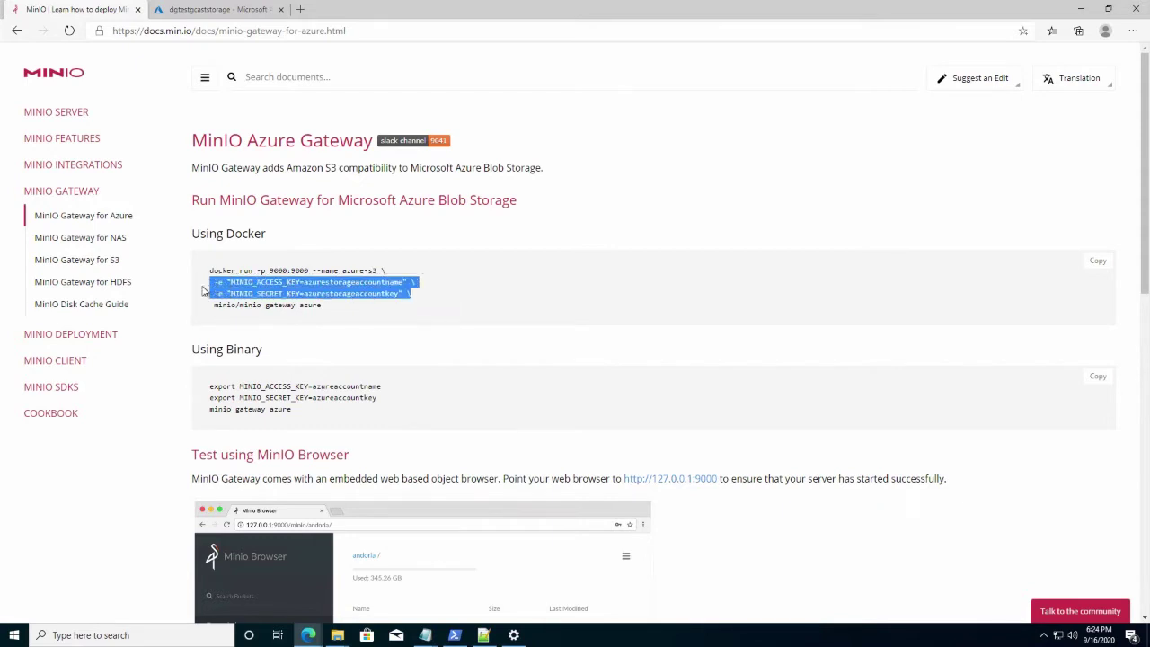
double_click(362, 285)
double_click(364, 294)
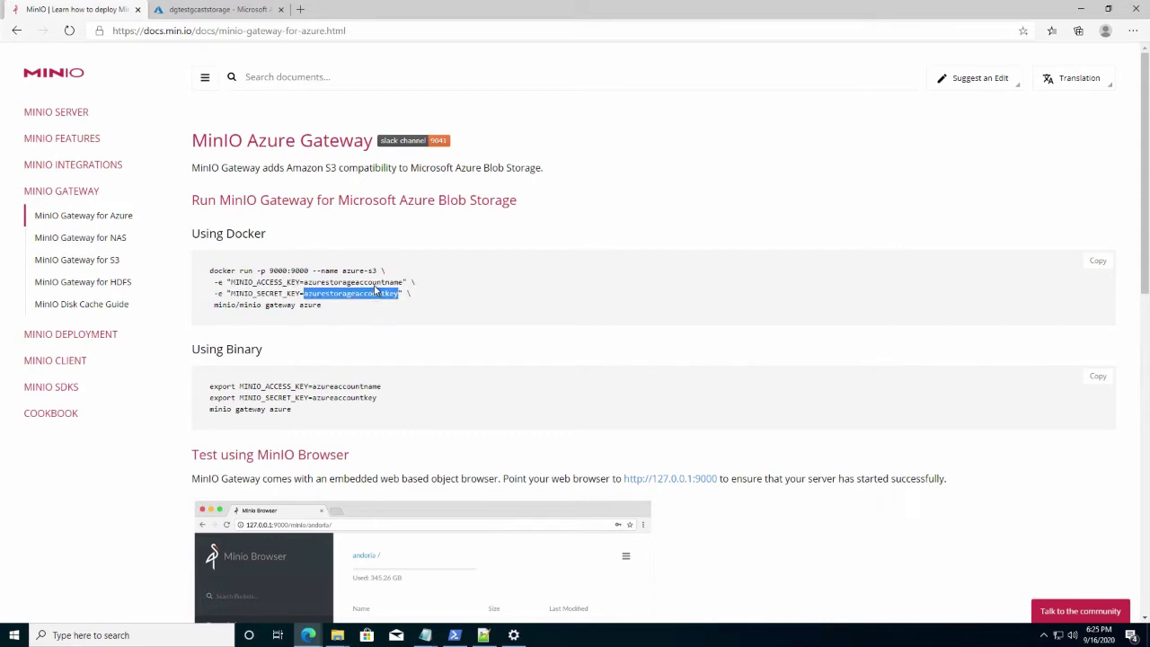
double_click(374, 283)
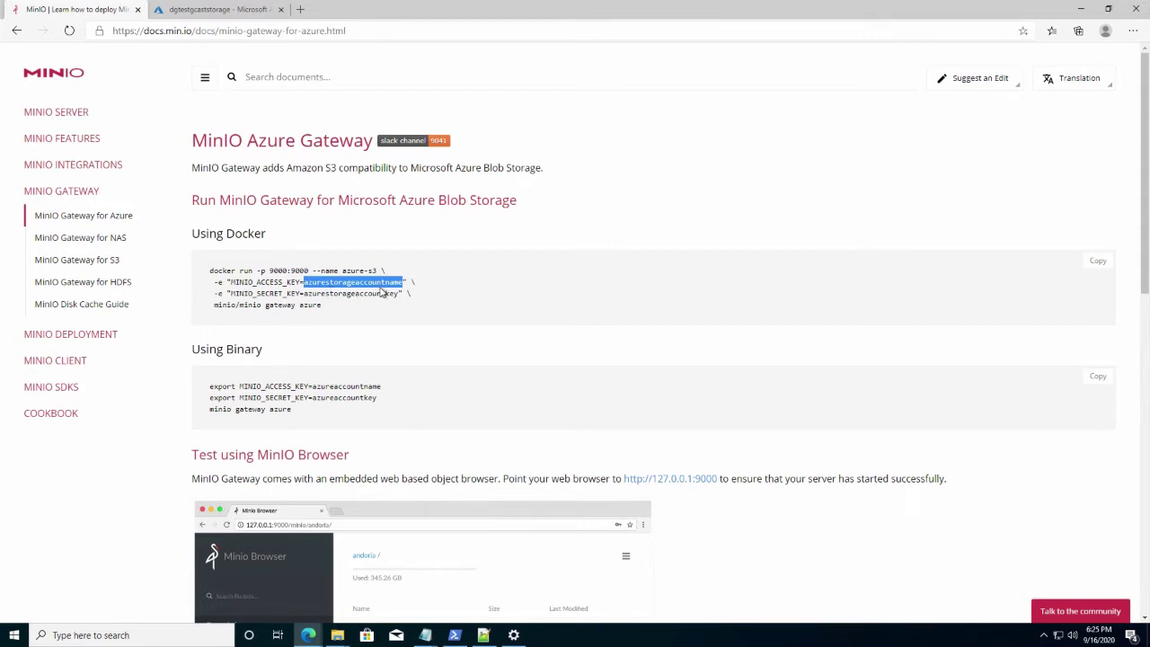
Switch to the Azure portal and view the dgtestgcaststorage account's access keys and overview, dismissing the meeting notification.
click(235, 13)
click(107, 13)
click(224, 9)
click(56, 333)
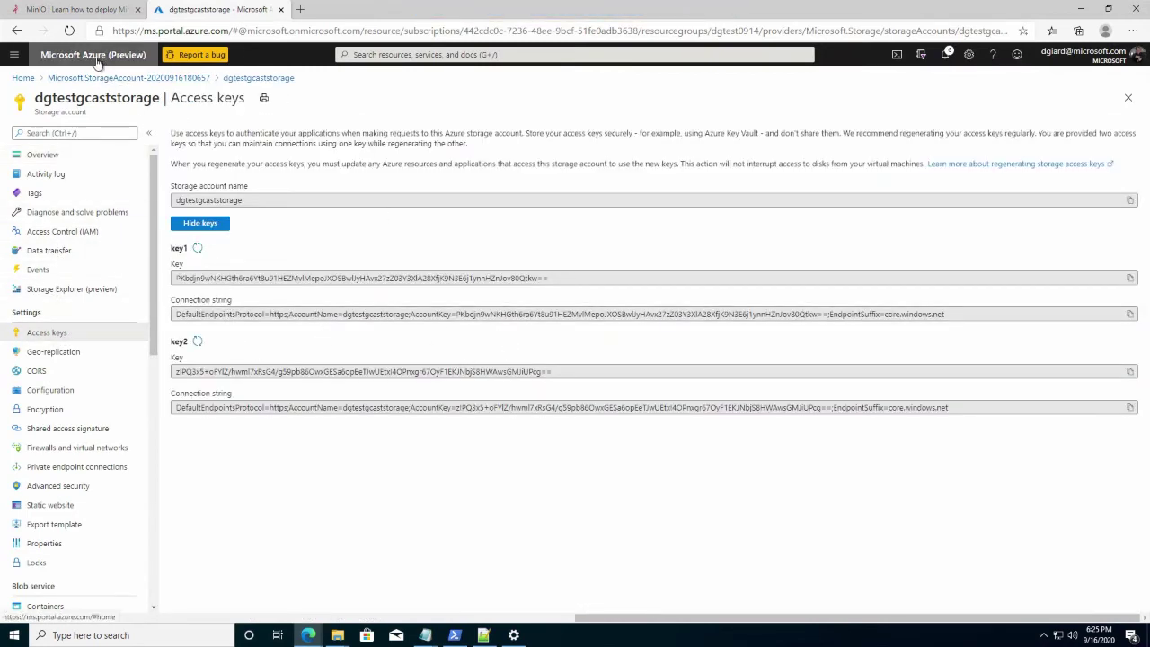
click(62, 153)
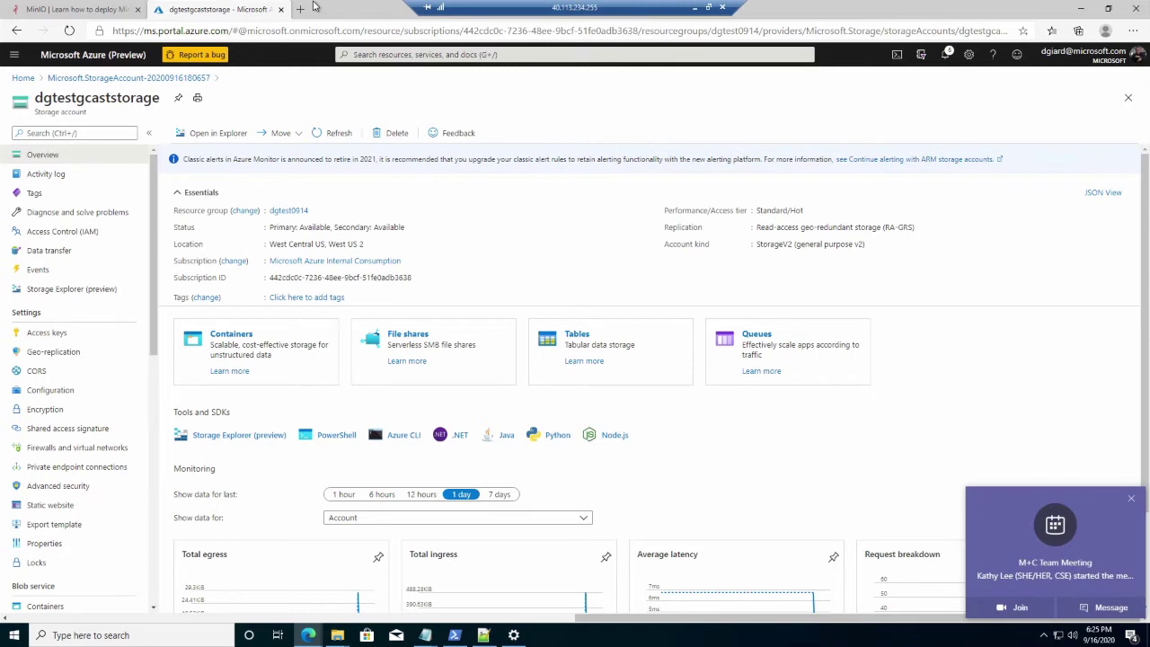
click(1132, 498)
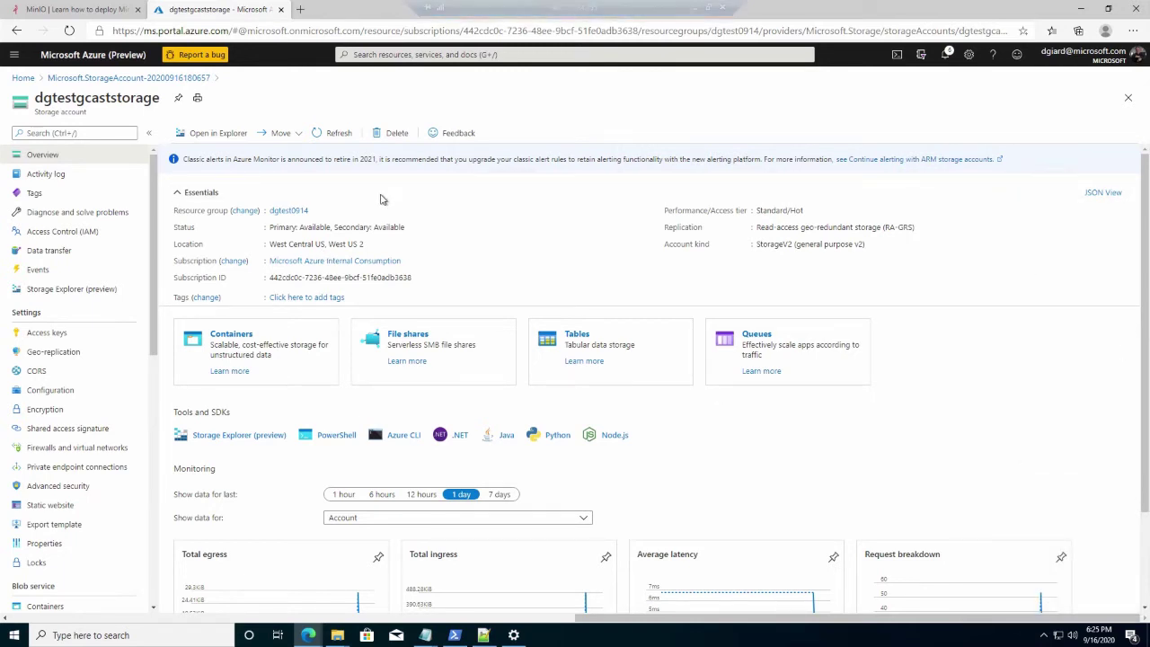
Open the Azure portal home page in a new browser tab.
click(302, 11)
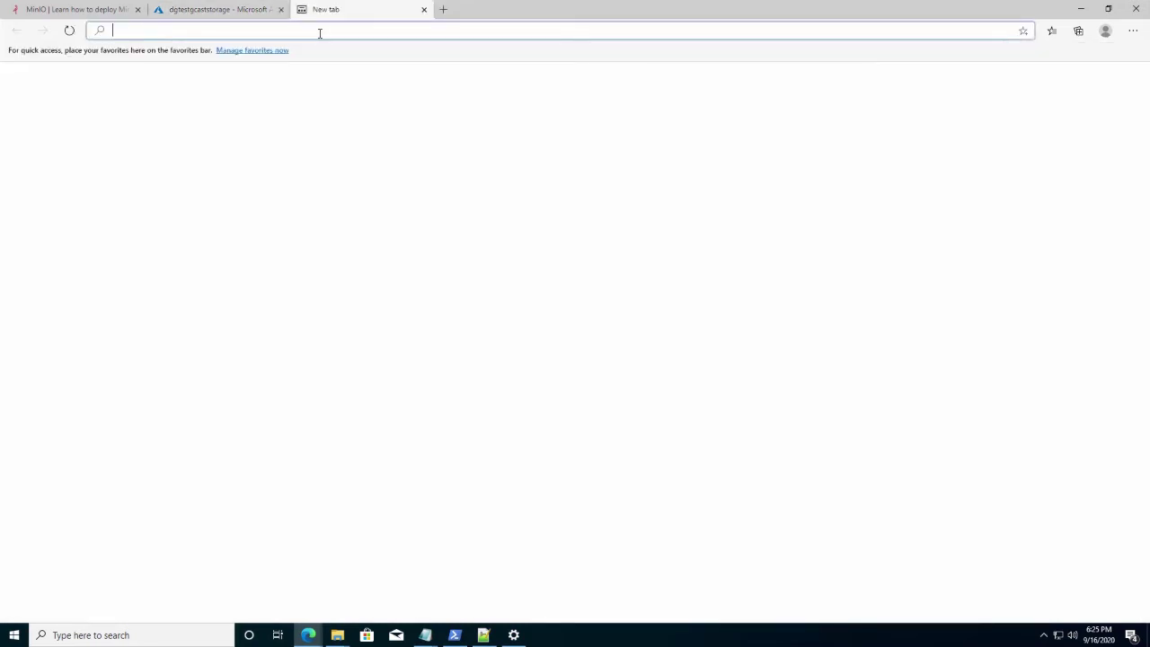
text(portal)
key(Return)
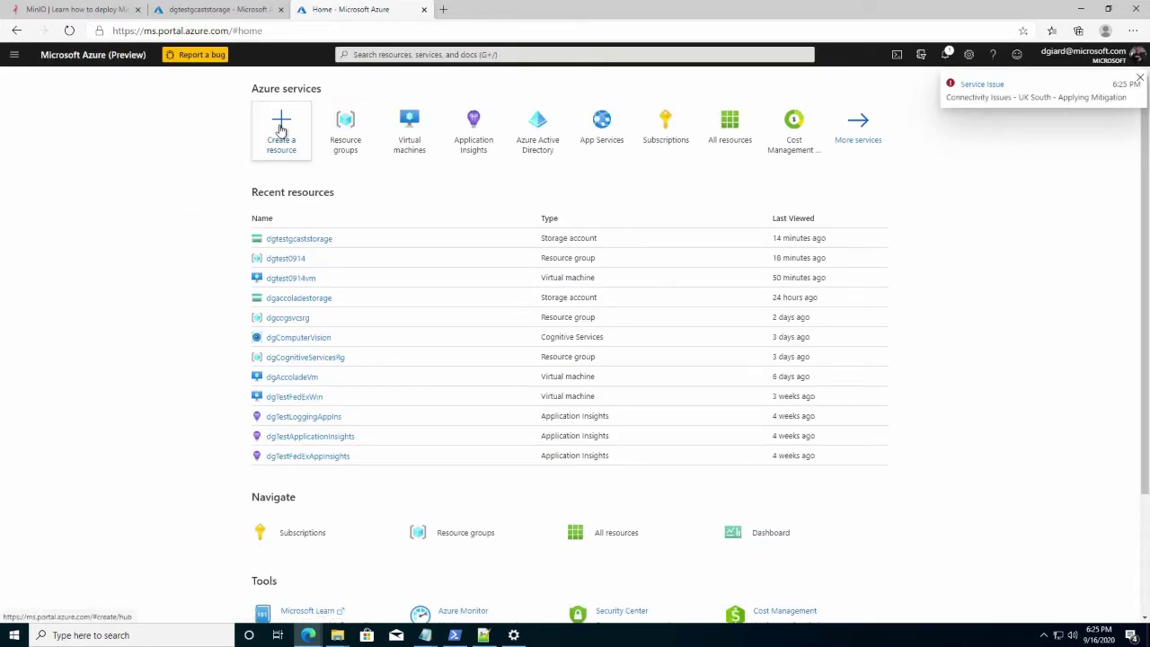
Find Storage account in the marketplace, open its creation form, and close that tab without creating anything.
click(282, 130)
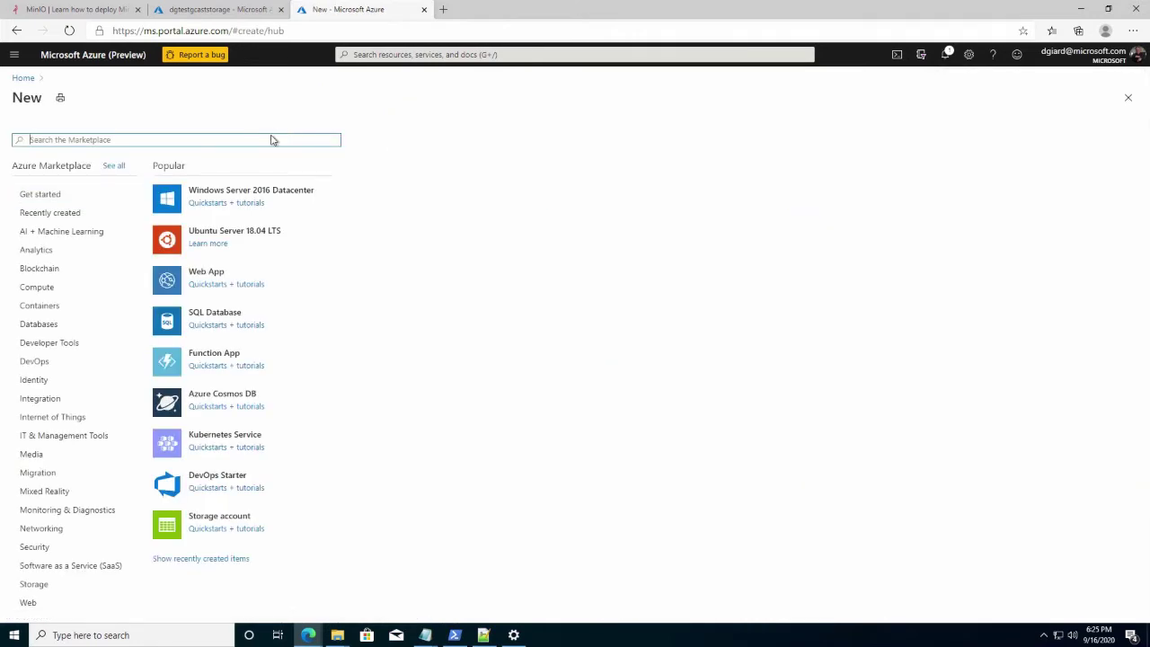
text(storage )
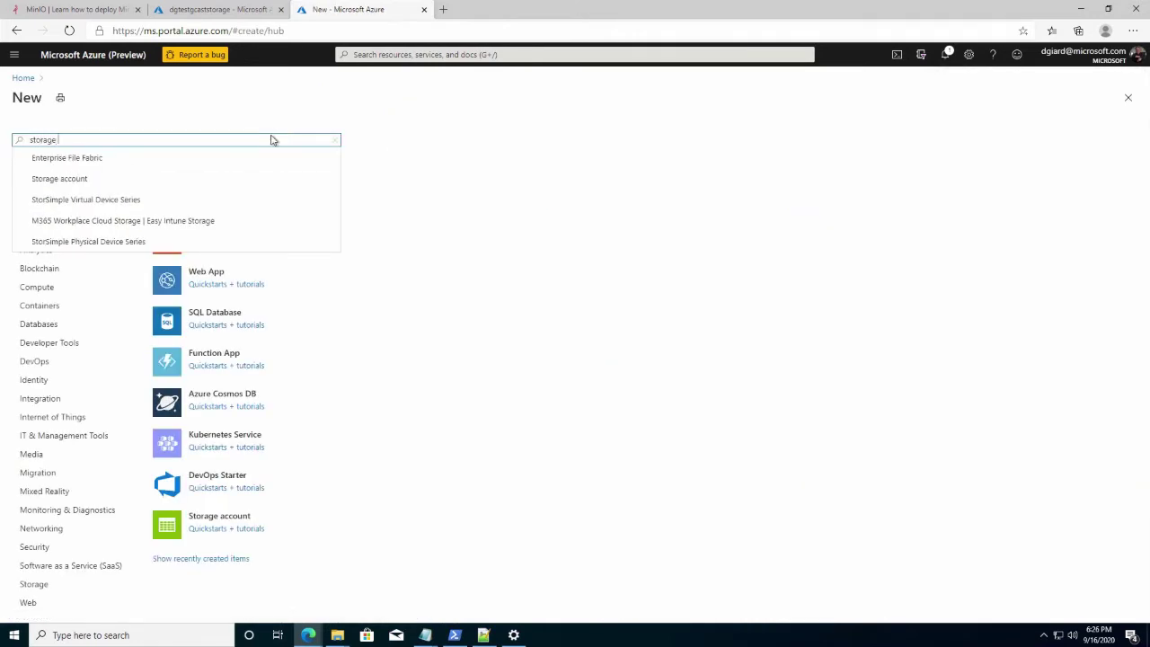
text(accou)
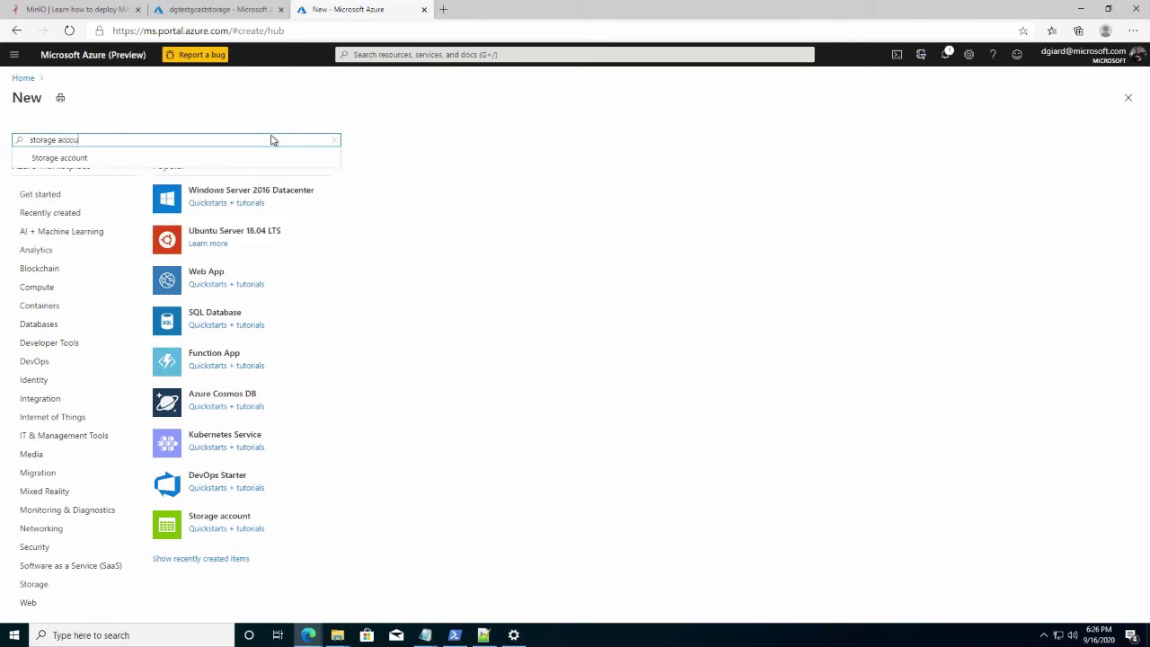
click(86, 157)
click(130, 201)
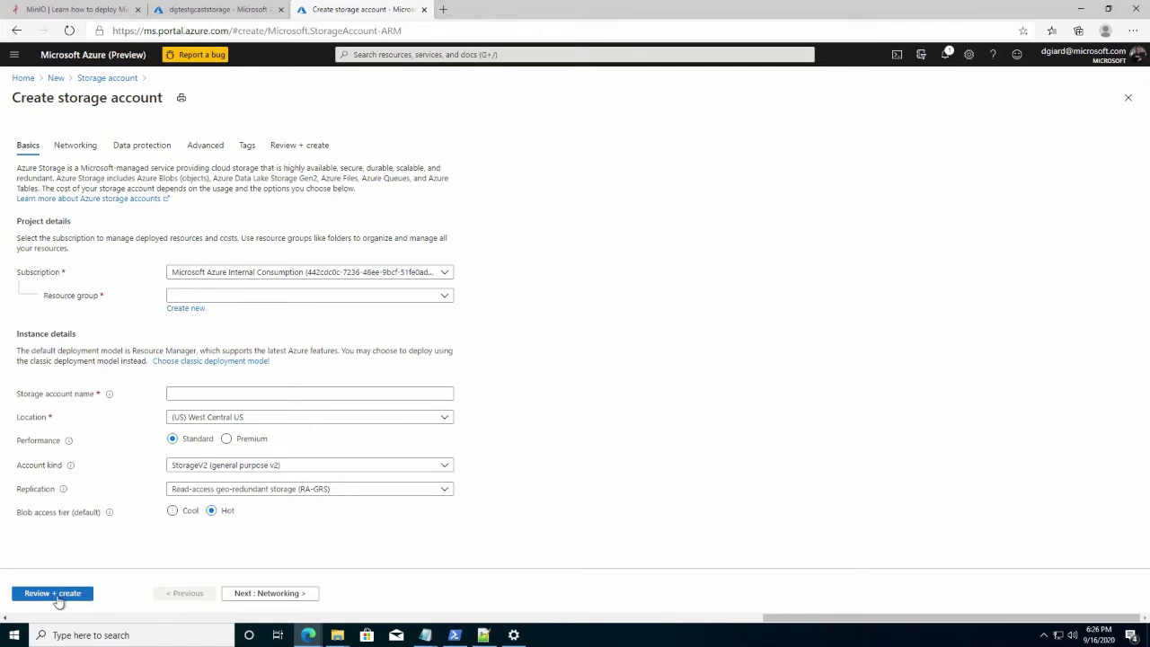
click(424, 9)
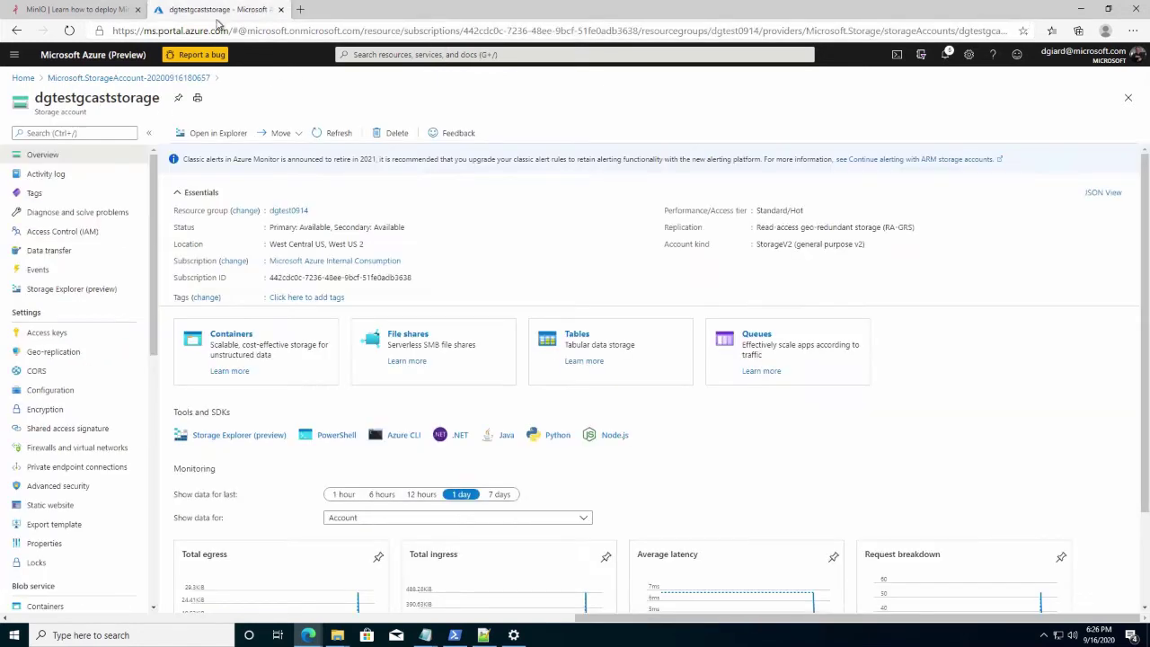
Copy the Docker command from the MinIO Azure Gateway page and paste it into the blank Notepad++ document.
click(104, 9)
click(856, 294)
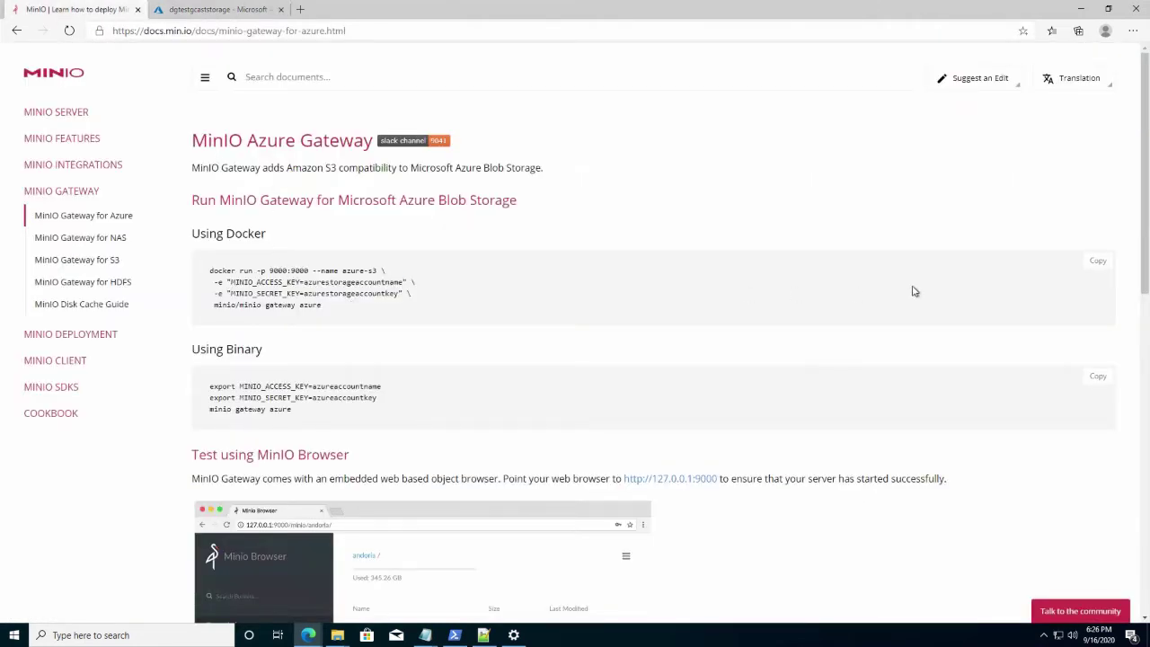
click(1098, 262)
key(alt+Tab)
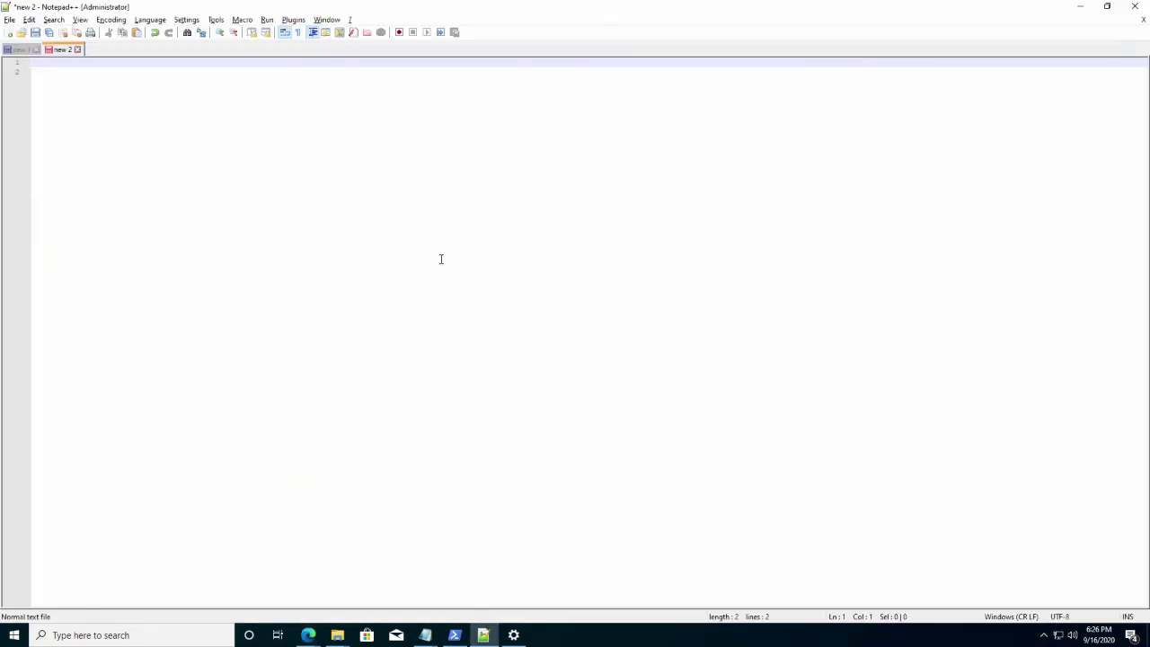
key(ctrl+v)
Join the pasted Docker command into a single line by removing its backslashes and line breaks.
key(Down)
key(Down)
key(Up)
key(Up)
key(Up)
key(Up)
key(Up)
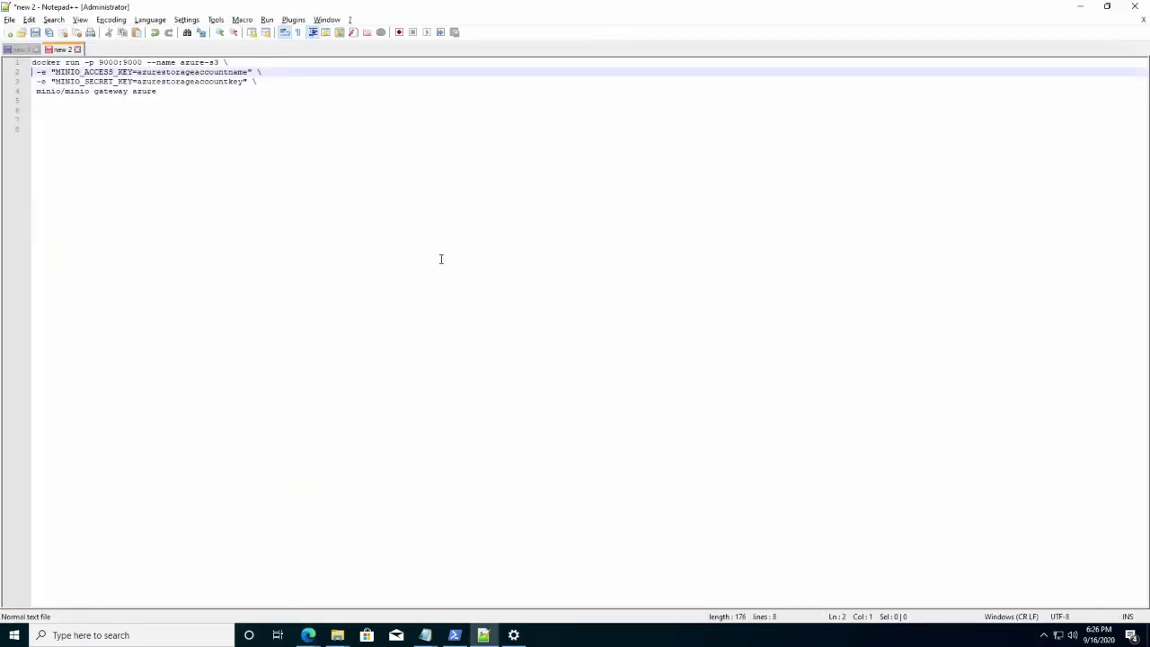
key(BackSpace)
key(BackSpace)
key(End)
key(BackSpace)
key(Delete)
key(End)
key(BackSpace)
key(Delete)
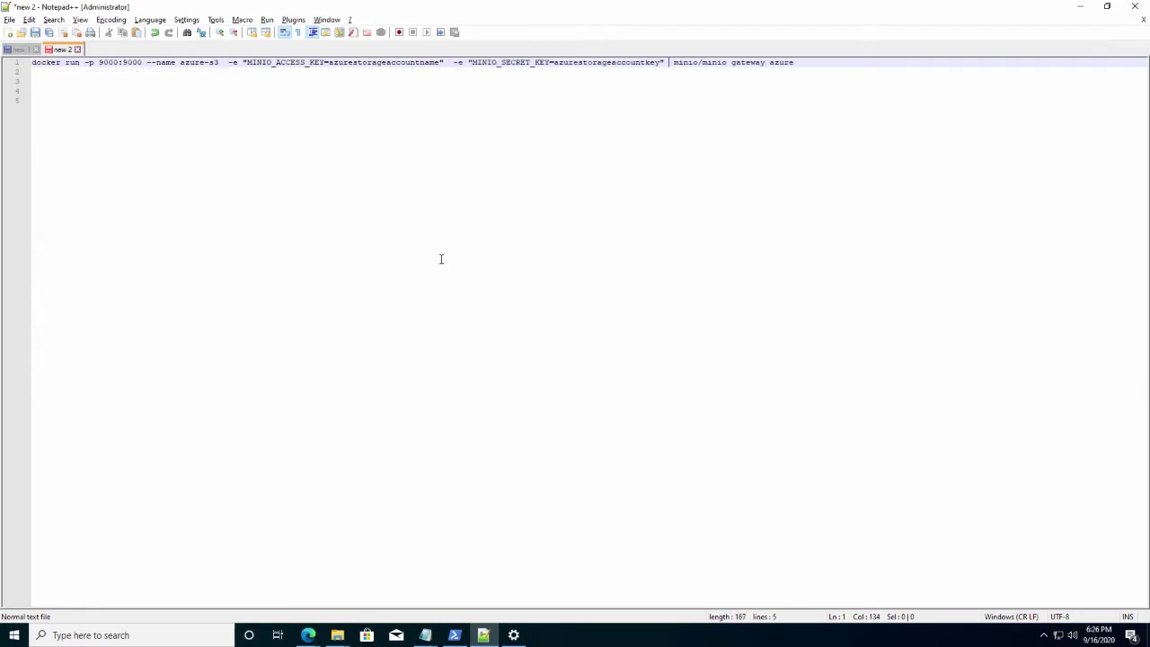
Delete the azurestorageaccountname placeholder from the MINIO_ACCESS_KEY value.
key(Home)
key(Right)
key(Right)
key(Right)
key(Right)
key(Right)
key(Right)
key(Right)
key(Right)
key(Right)
key(Right)
key(Right)
key(Right)
key(ctrl+shift+Right)
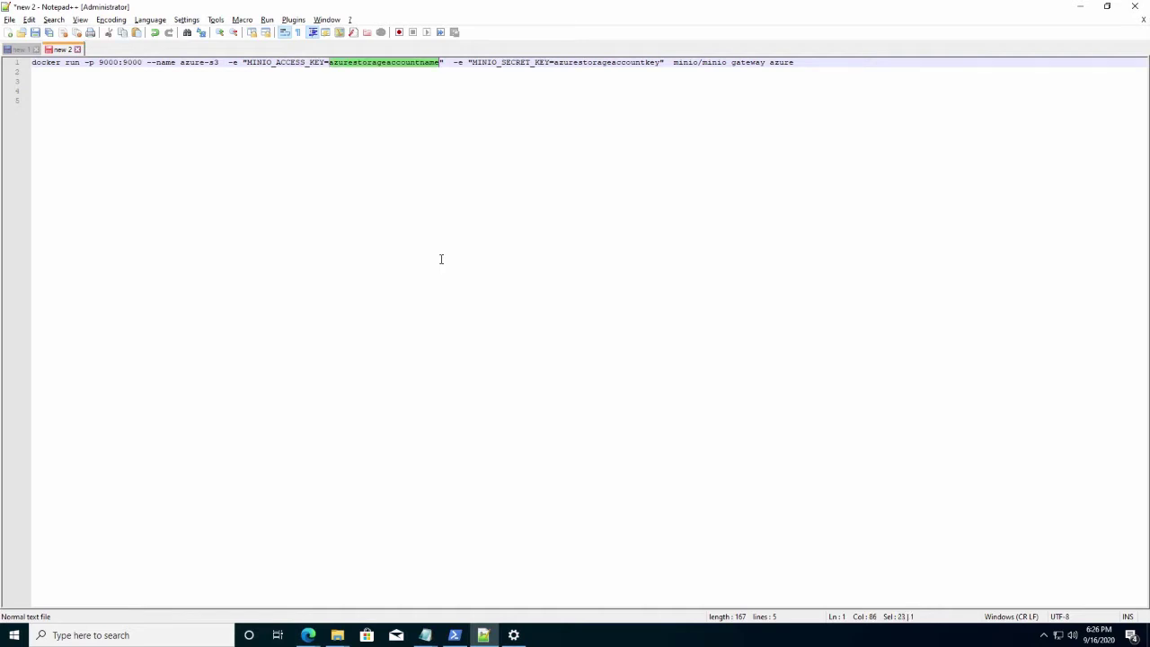
key(Delete)
Copy the storage account name dgtestgcaststorage from the Azure portal and paste it as the MINIO_ACCESS_KEY value in Notepad++.
key(alt+Tab)
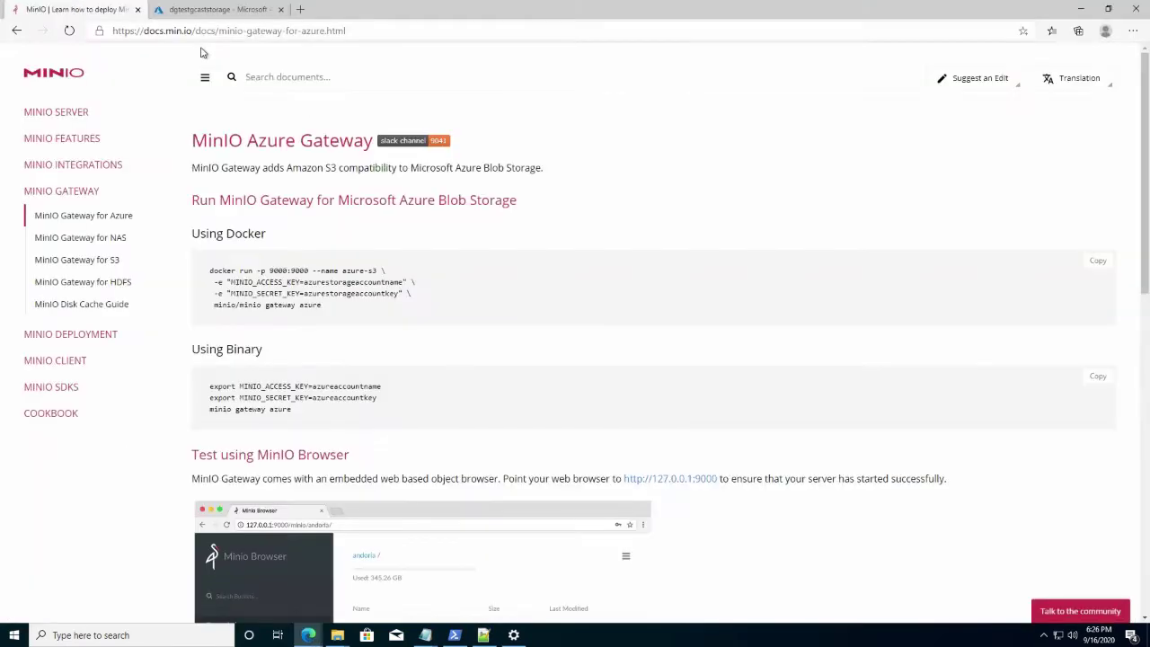
click(215, 9)
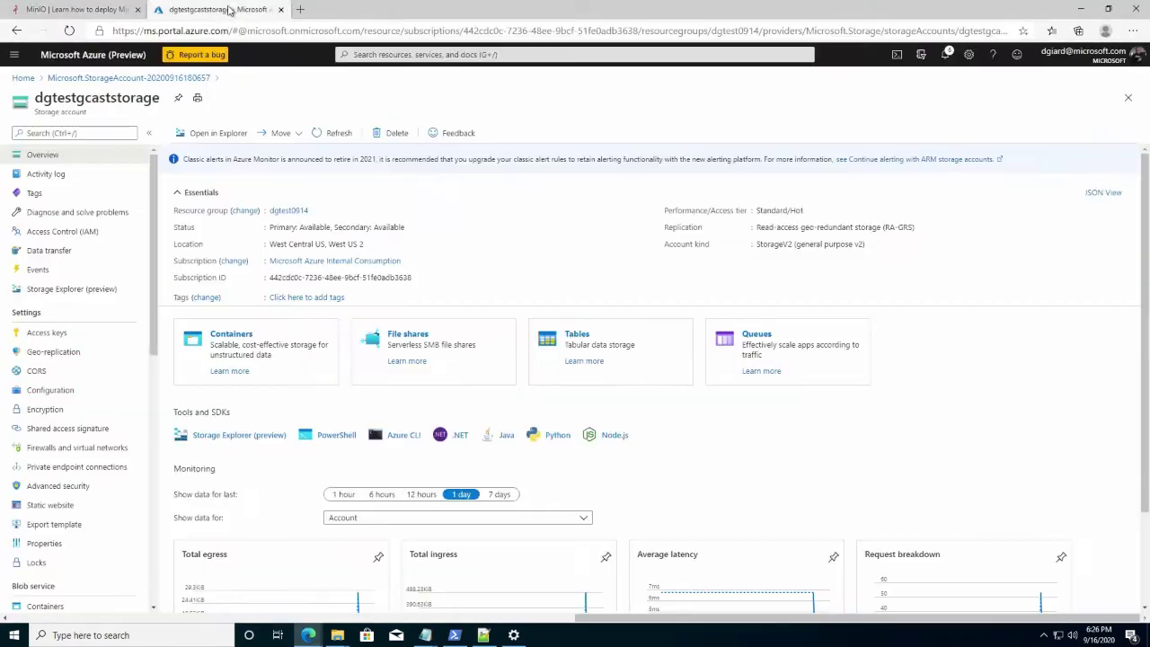
double_click(67, 101)
right_click(76, 102)
click(91, 113)
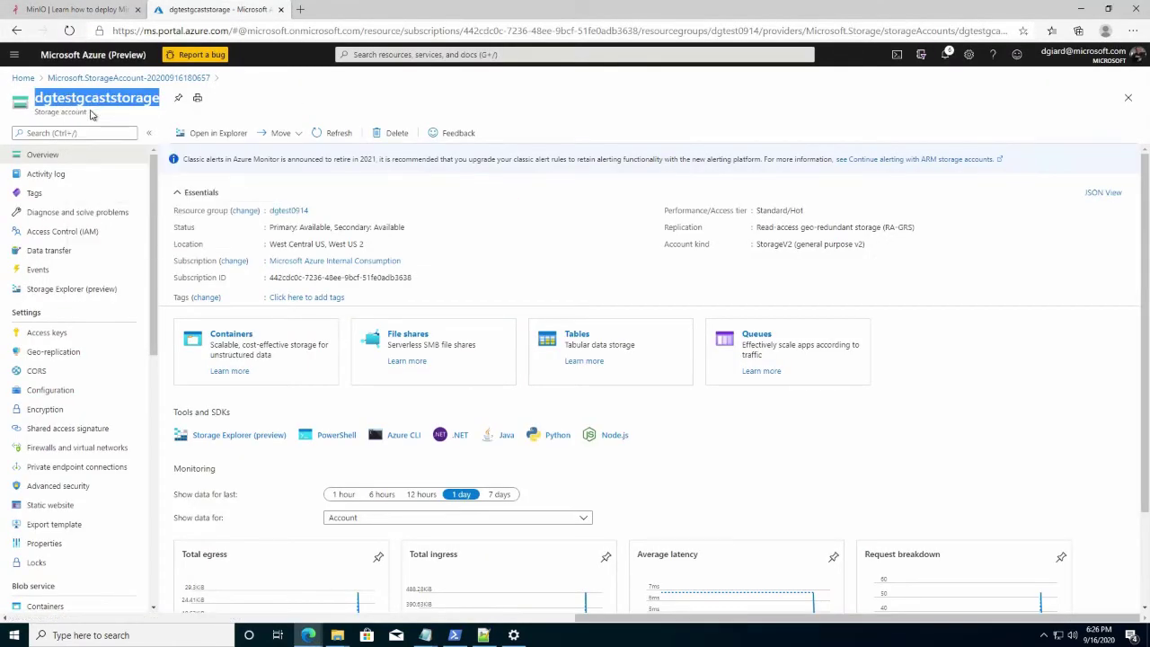
key(alt+Tab)
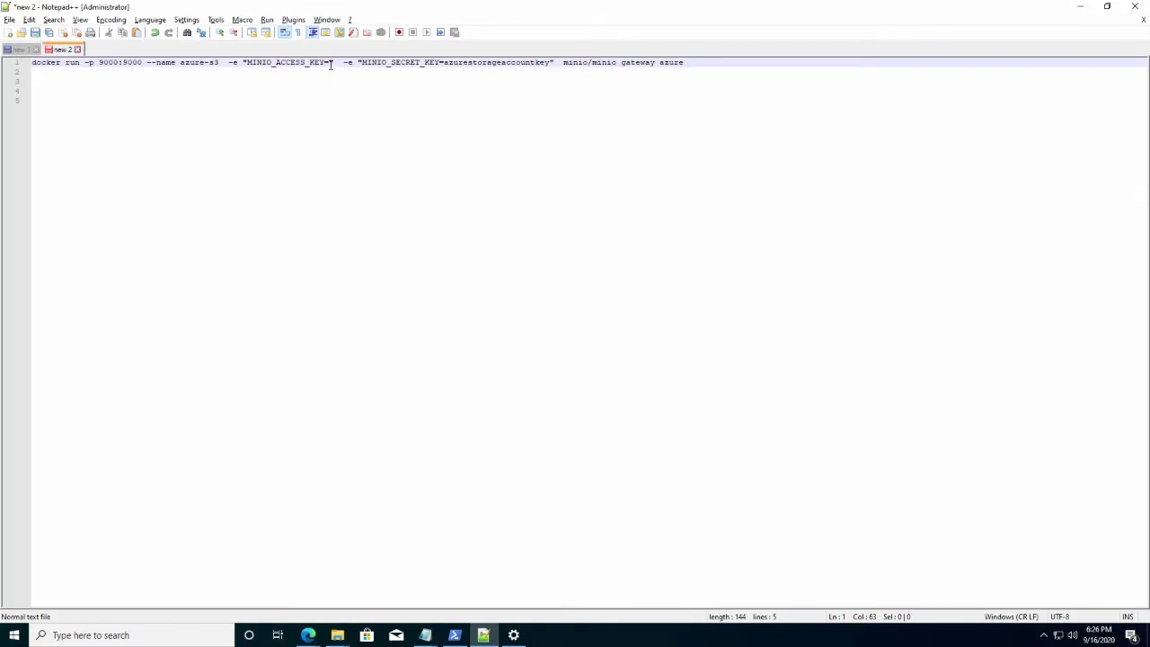
right_click(330, 64)
click(458, 99)
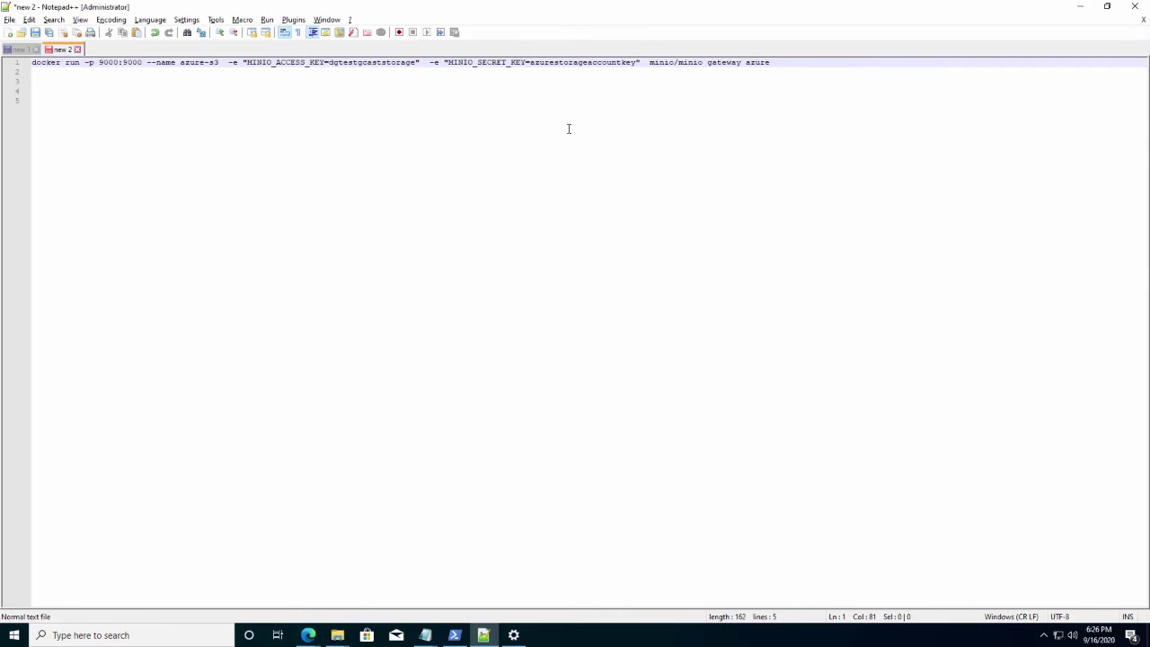
Delete the azurestorageaccountkey placeholder from the MINIO_SECRET_KEY value.
key(ctrl+Right)
key(ctrl+Right)
key(ctrl+Right)
key(ctrl+Right)
key(ctrl+shift+Right)
key(Delete)
Copy the storage account's key1 access key from the Azure portal and paste it as the MINIO_SECRET_KEY value in Notepad++.
key(alt+Tab)
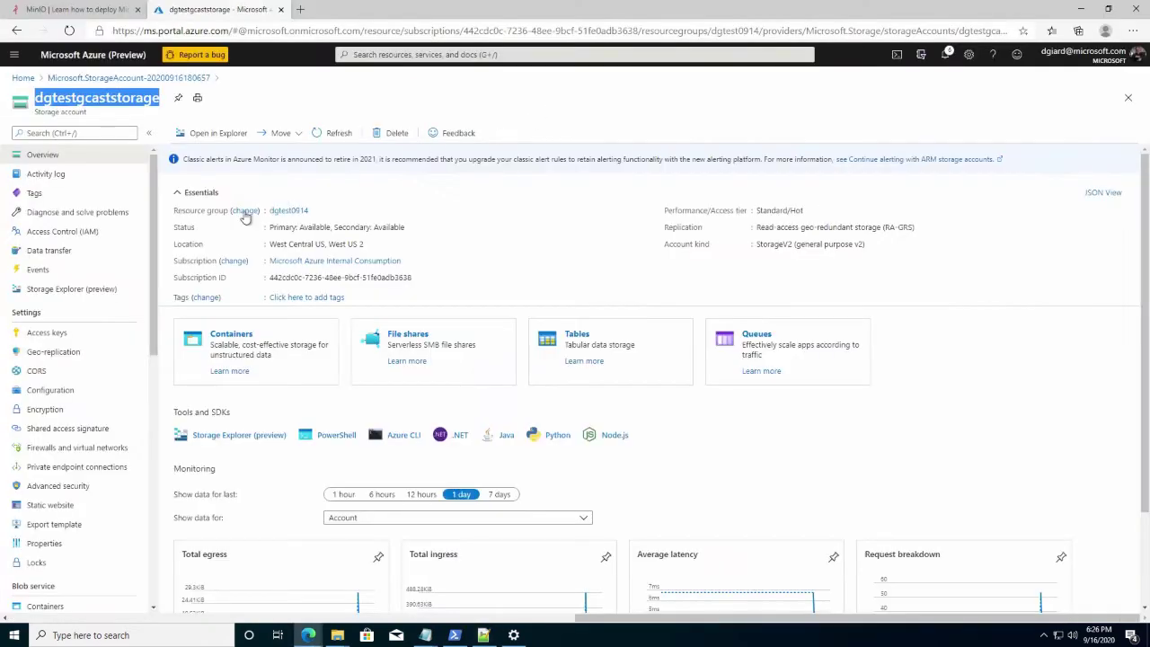
click(52, 335)
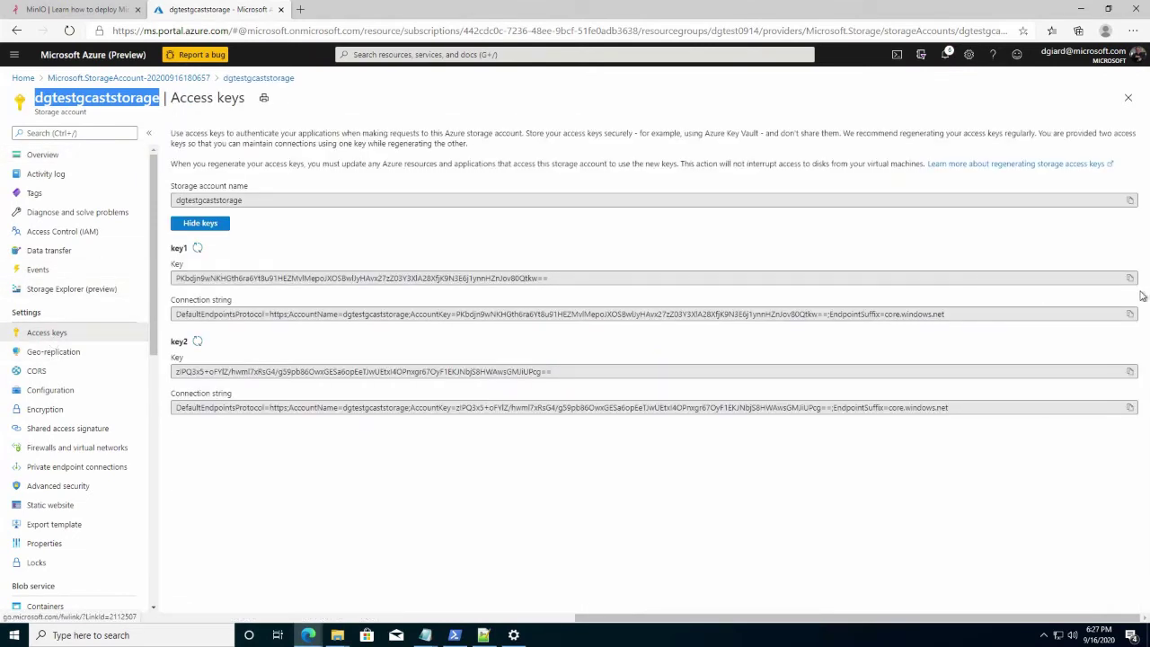
click(1130, 279)
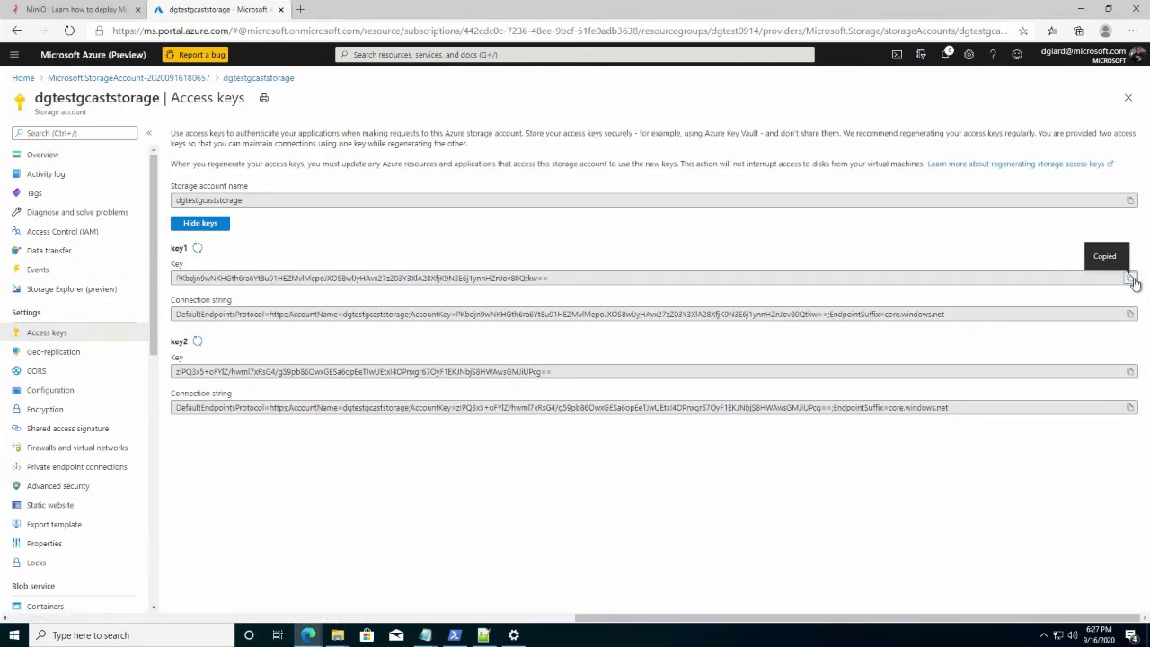
key(alt+Tab)
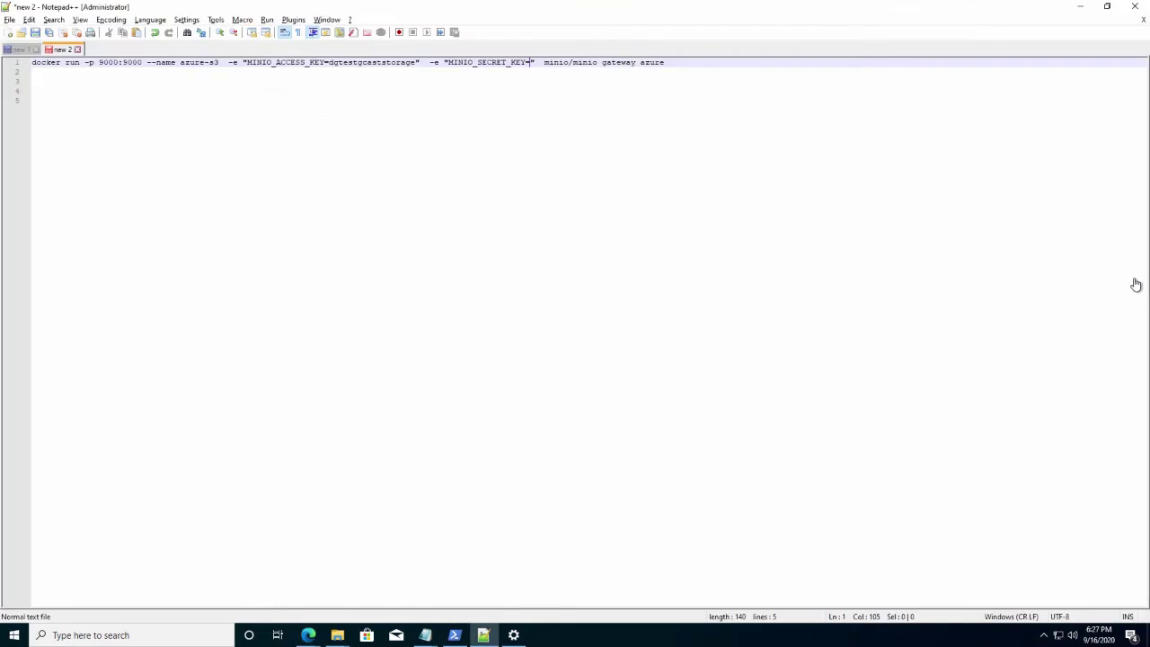
right_click(531, 62)
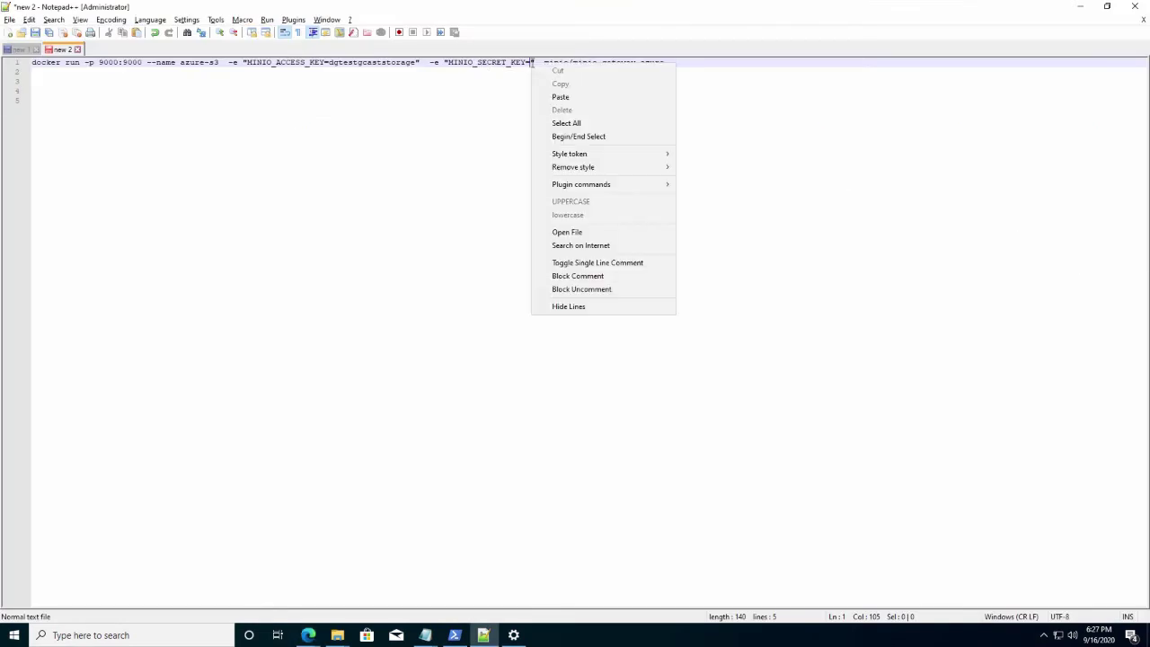
click(563, 97)
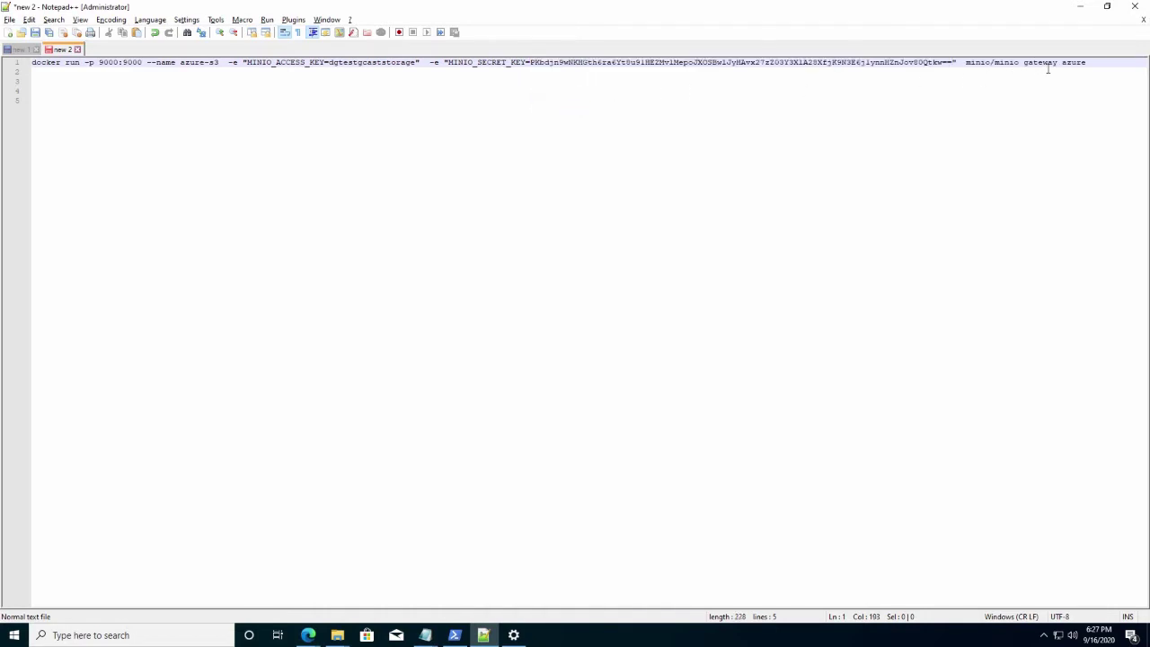
Copy the completed Docker command, including its secret key, from Notepad++ and run it in Windows PowerShell.
key(shift+Home)
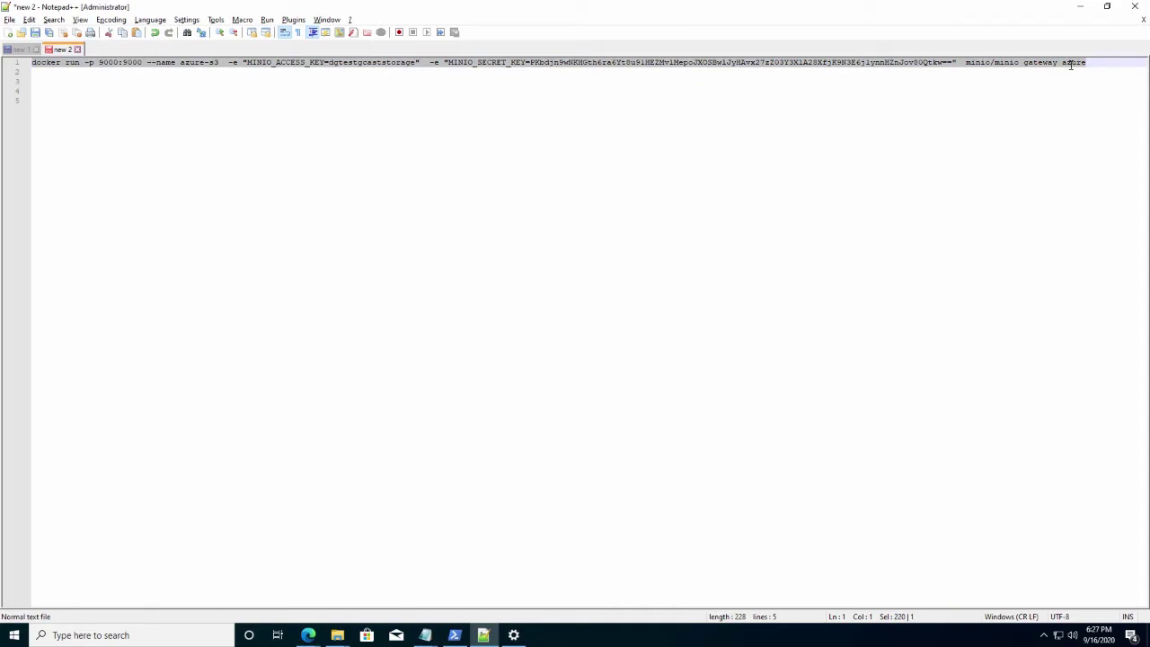
key(alt+Tab)
key(Tab)
key(ctrl+v)
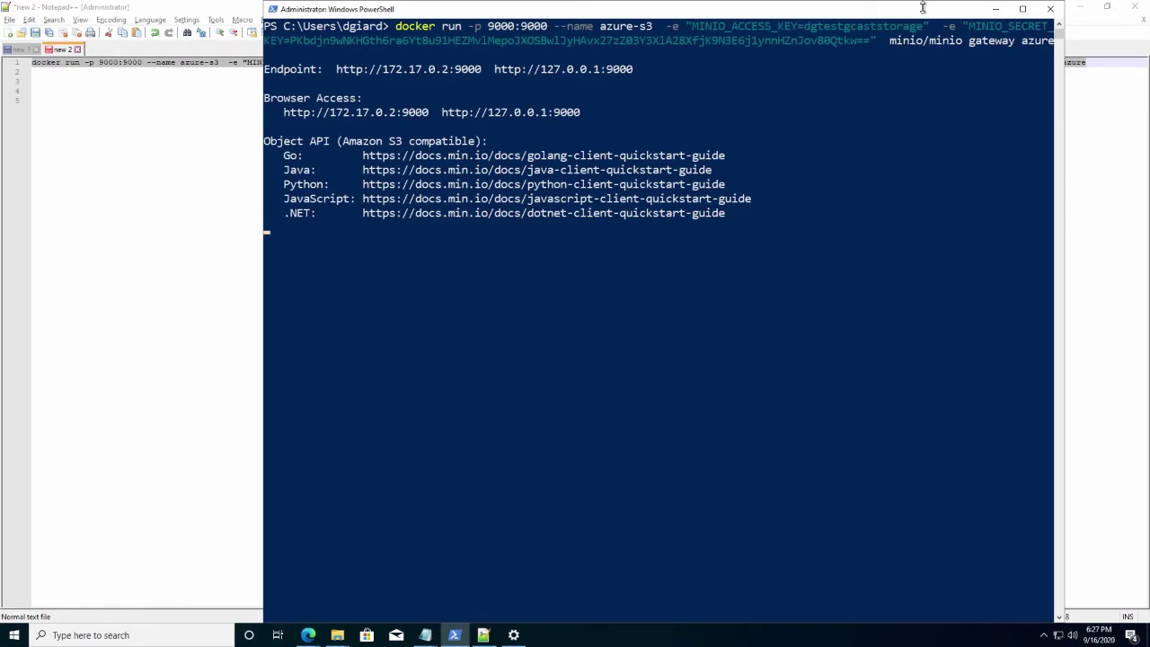
drag(443, 110, 569, 116)
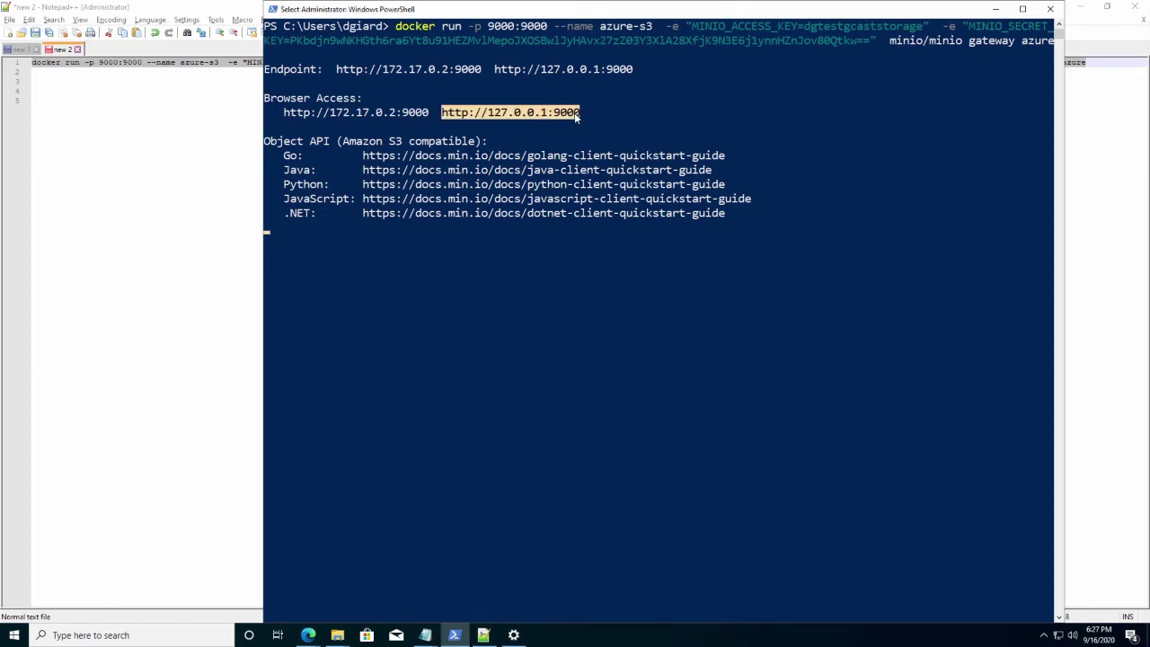
right_click(576, 115)
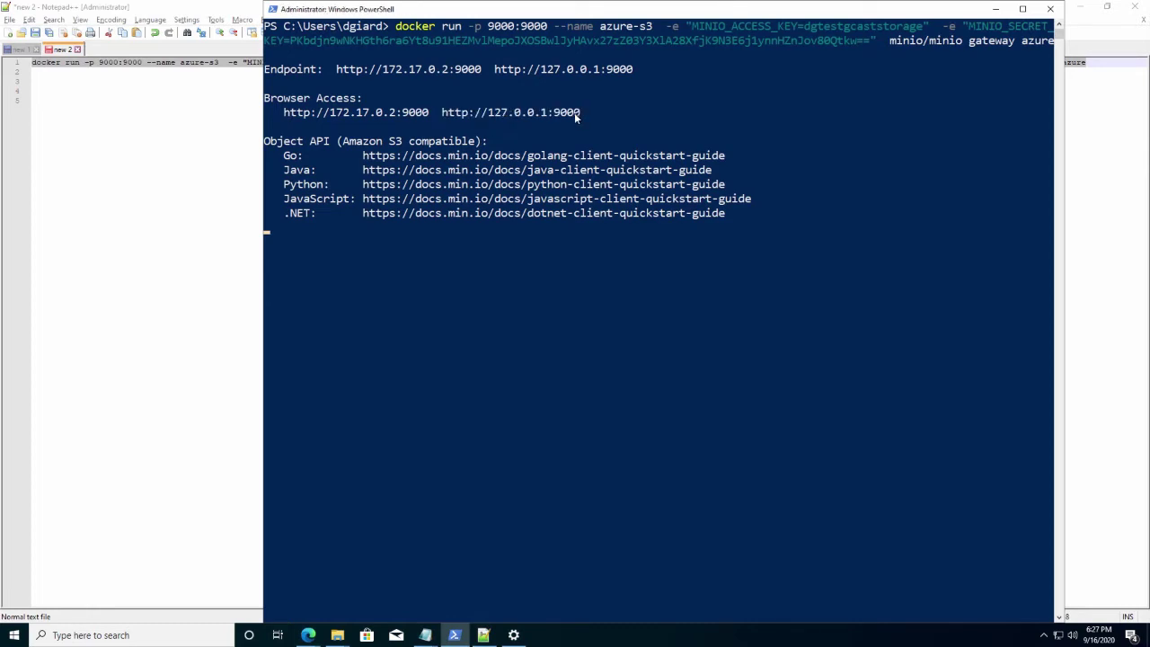
key(alt+Tab)
key(Tab)
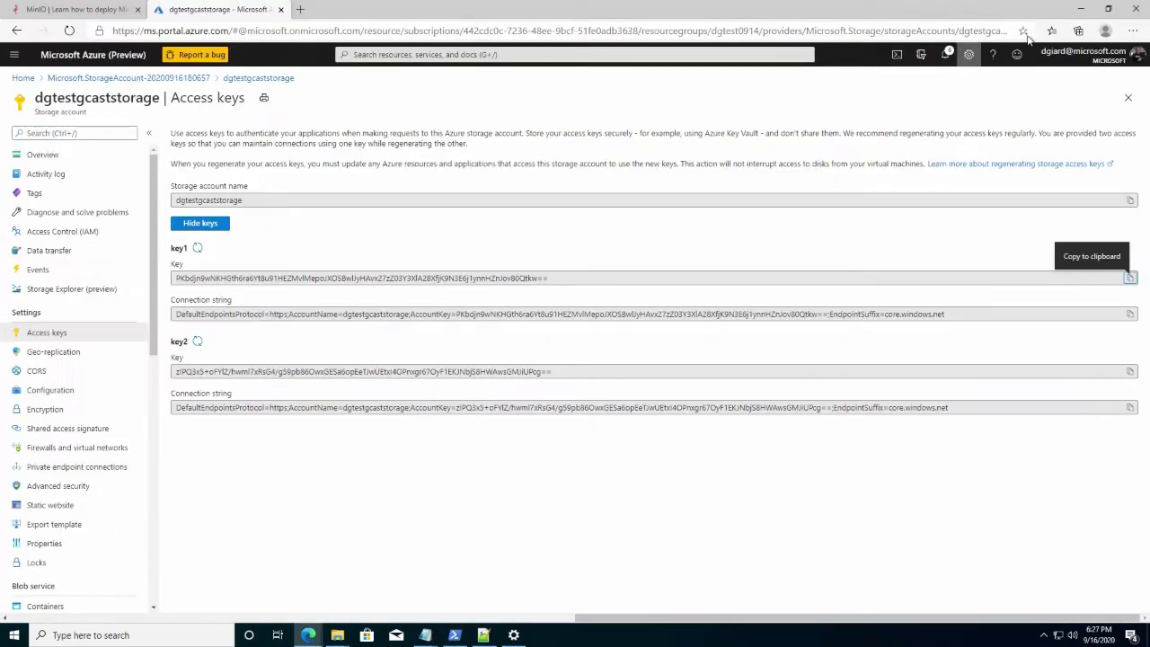
click(1134, 30)
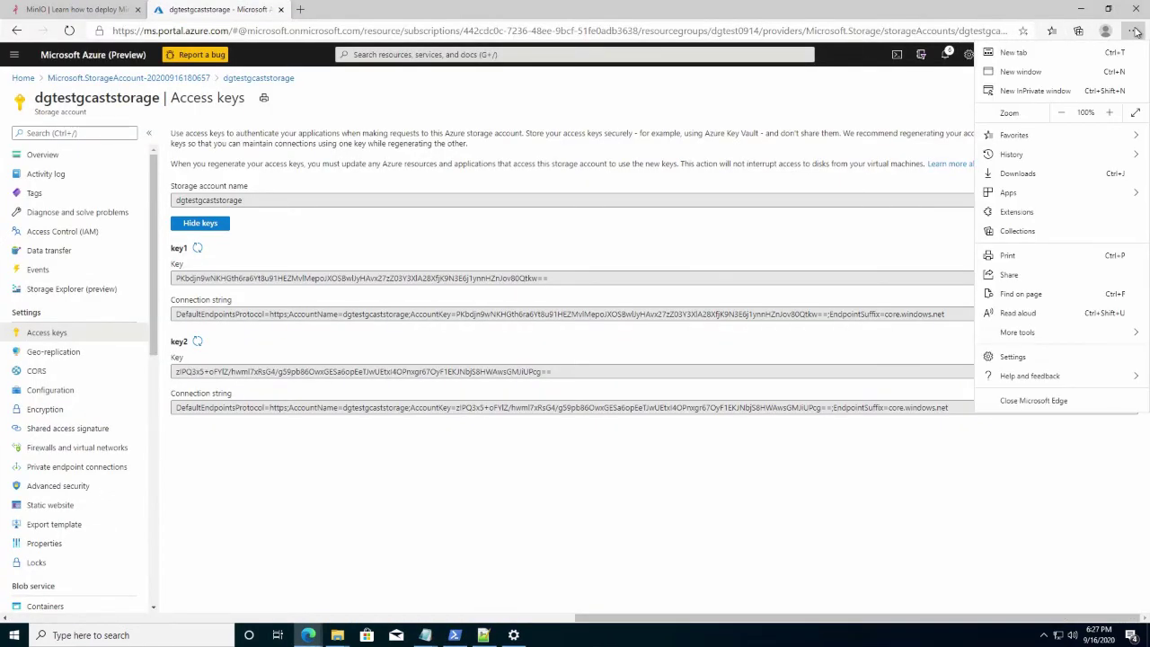
click(1065, 92)
key(ctrl+v)
key(Return)
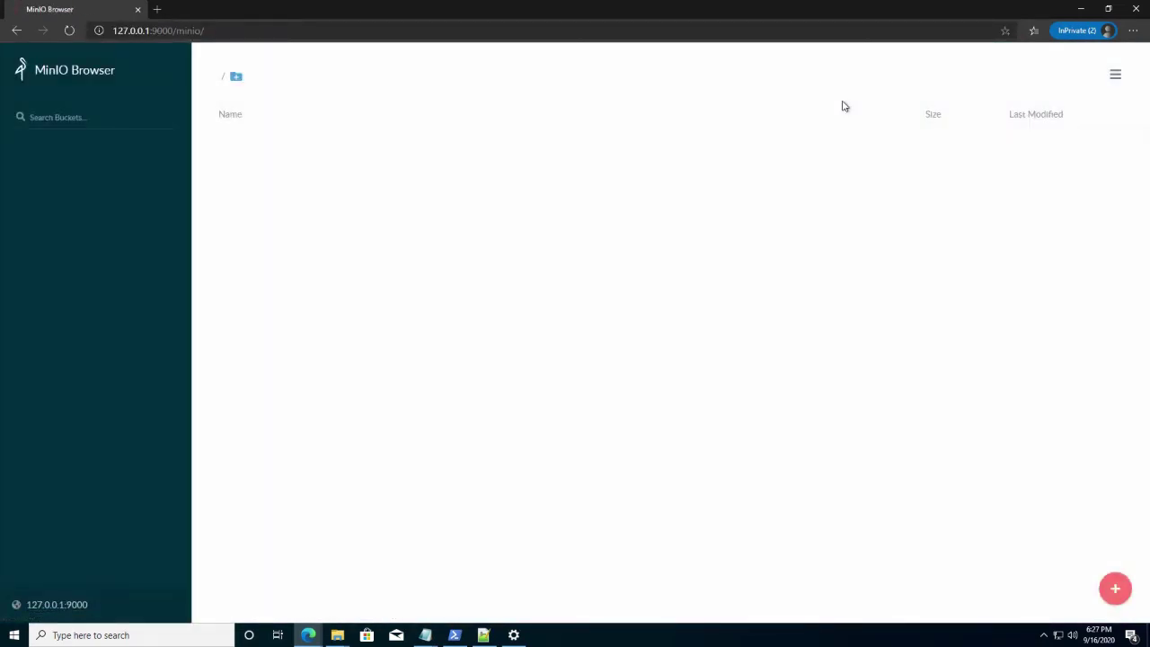
Sign out of MinIO Browser and fill in the Access Key with the storage account name dgtestgcaststorage copied from the command in Notepad++.
click(1115, 78)
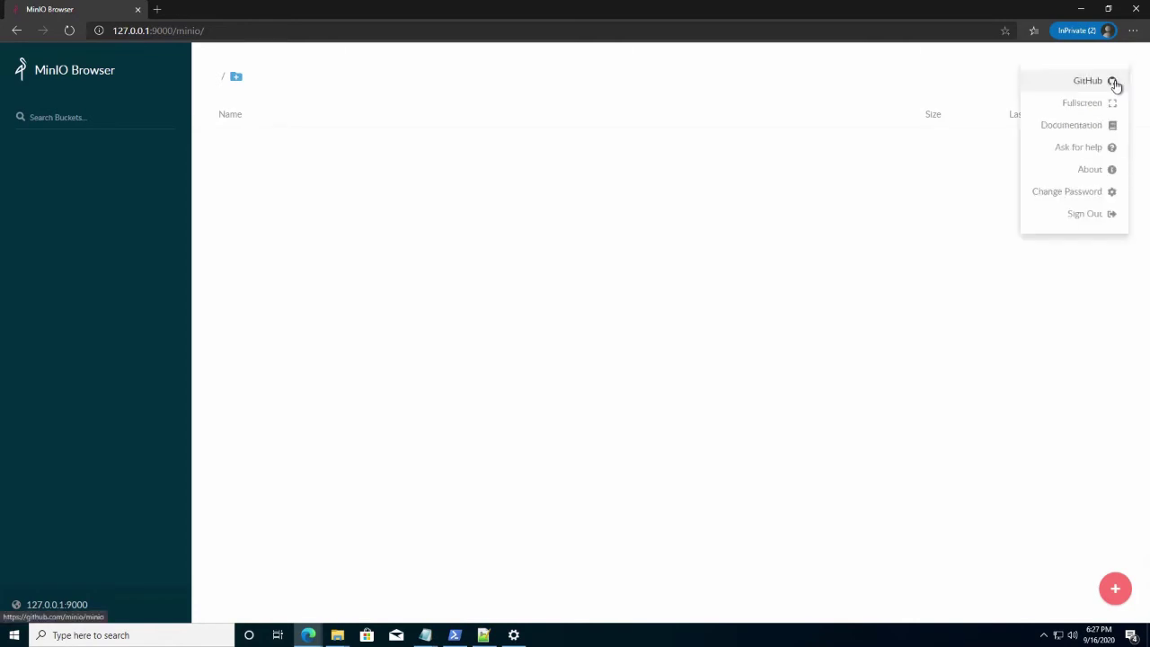
click(1090, 215)
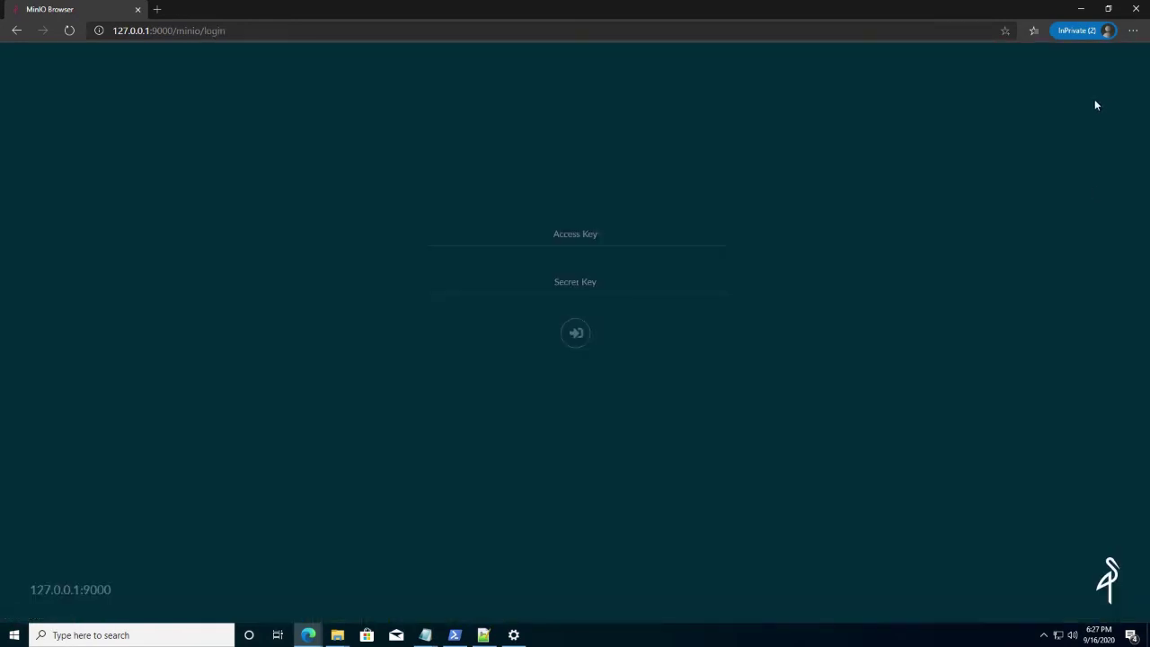
click(630, 235)
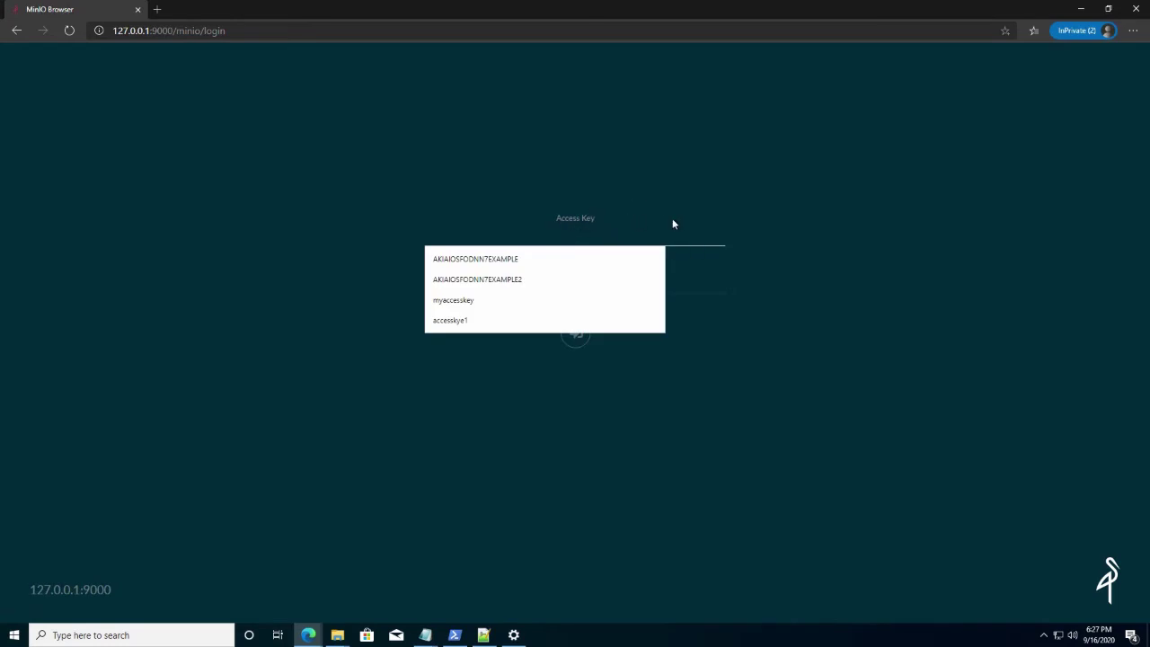
key(Tab)
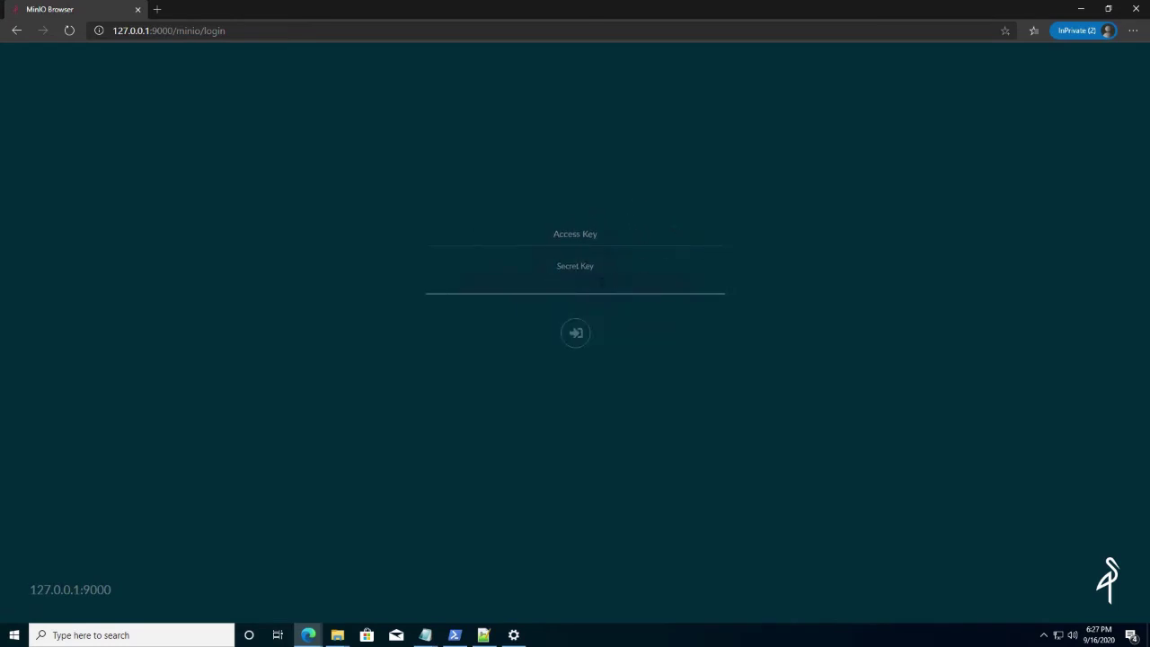
key(alt+Tab)
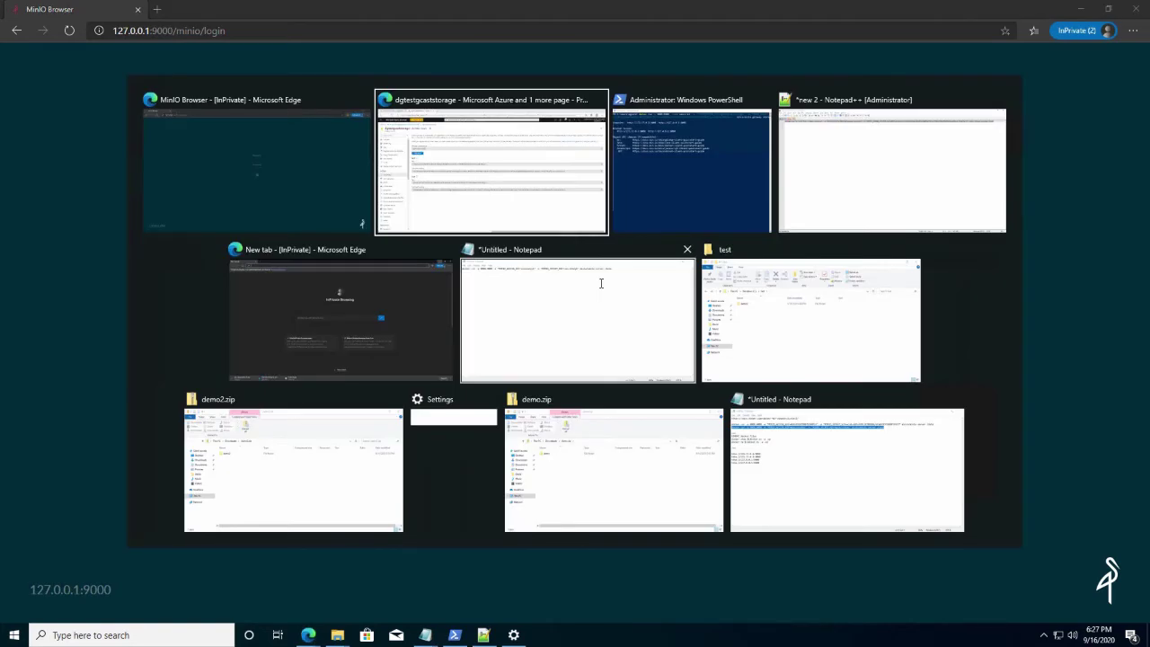
key(alt+Tab)
key(alt+Tab)
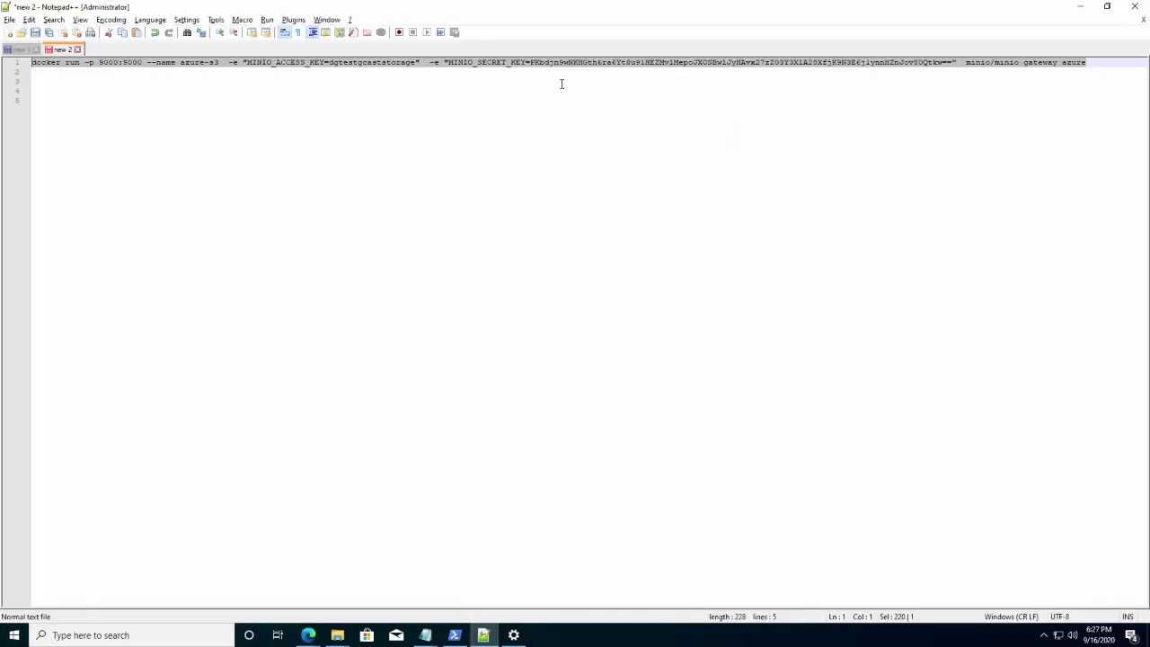
double_click(374, 63)
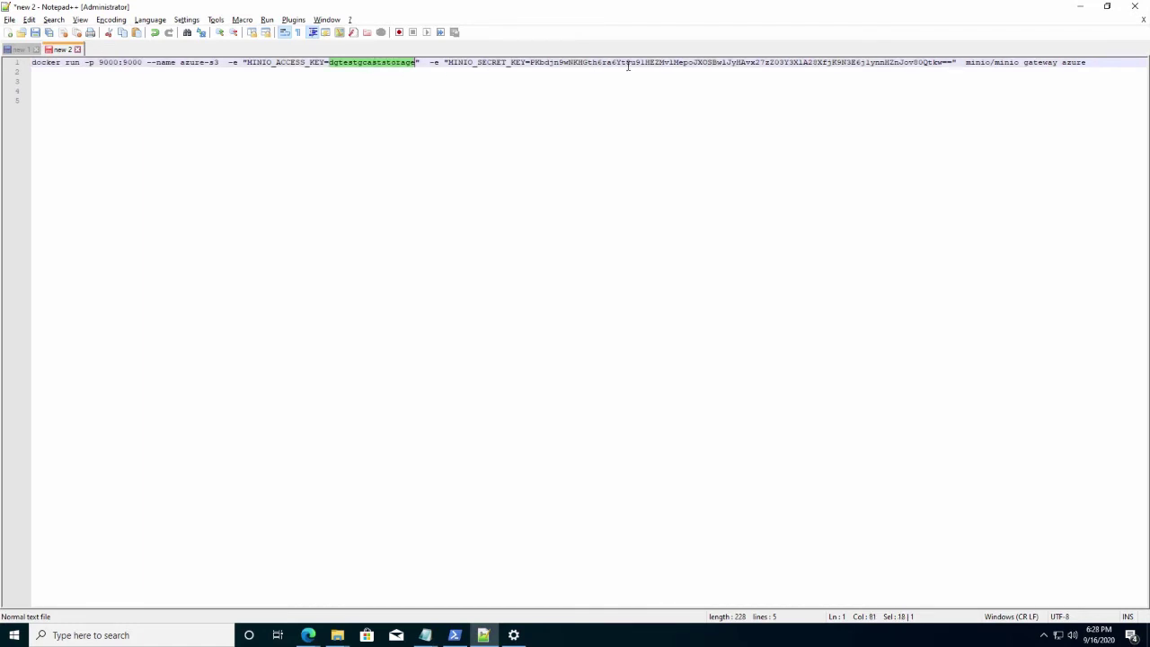
key(alt+Tab)
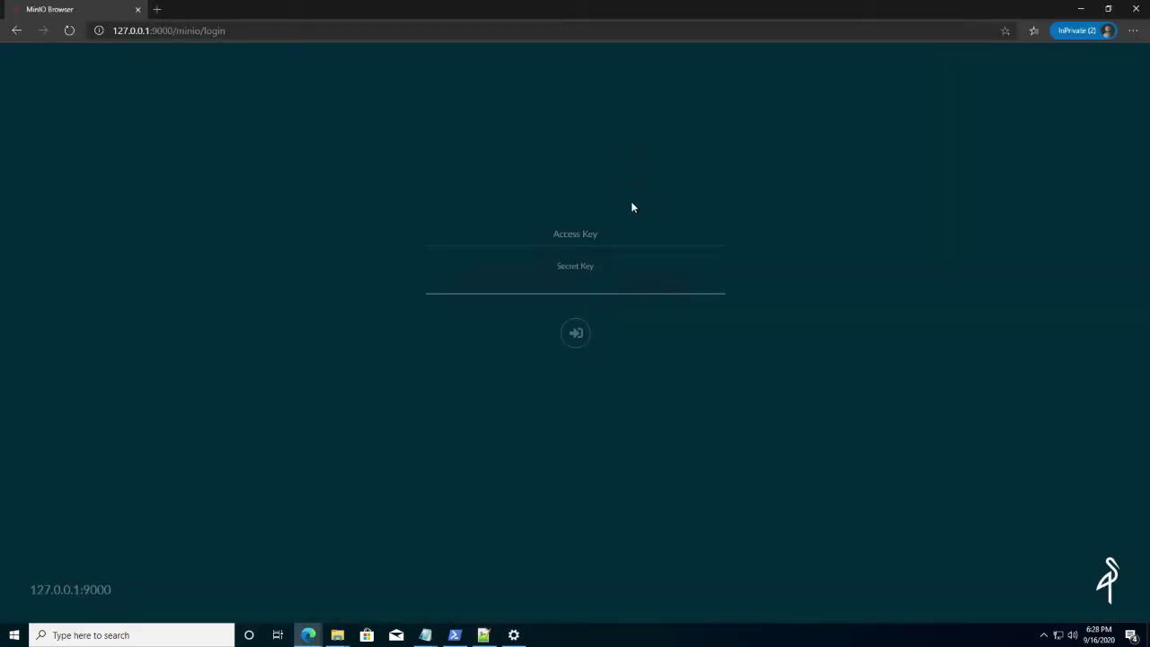
click(634, 233)
key(ctrl+v)
key(Tab)
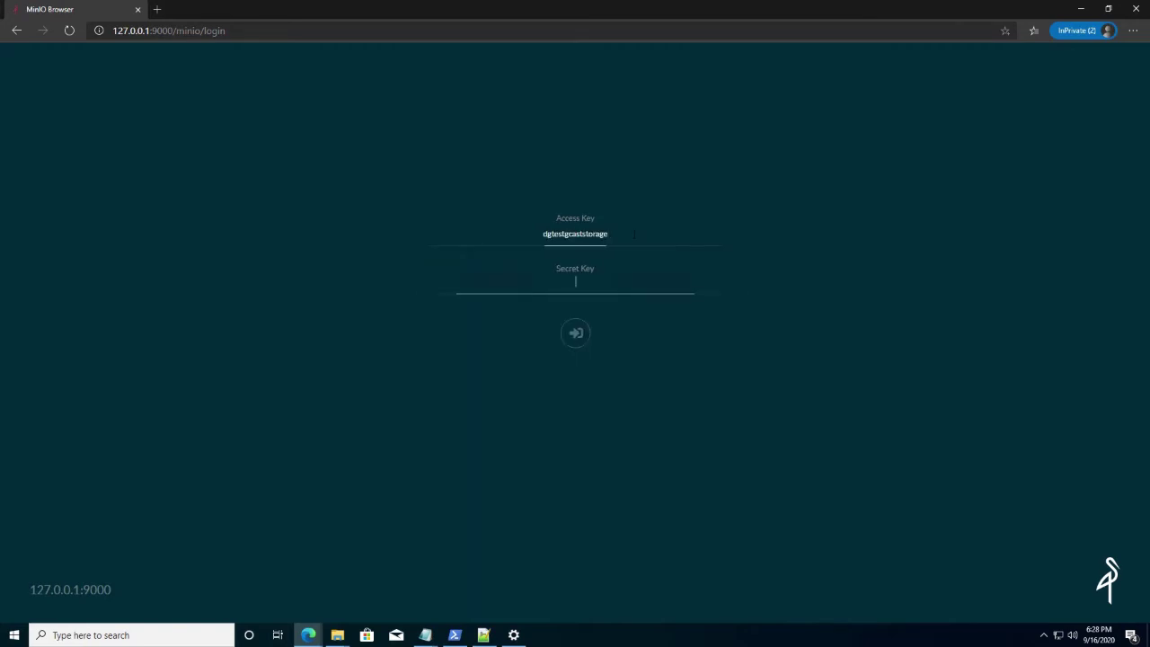
key(alt+Tab)
triple_click(732, 63)
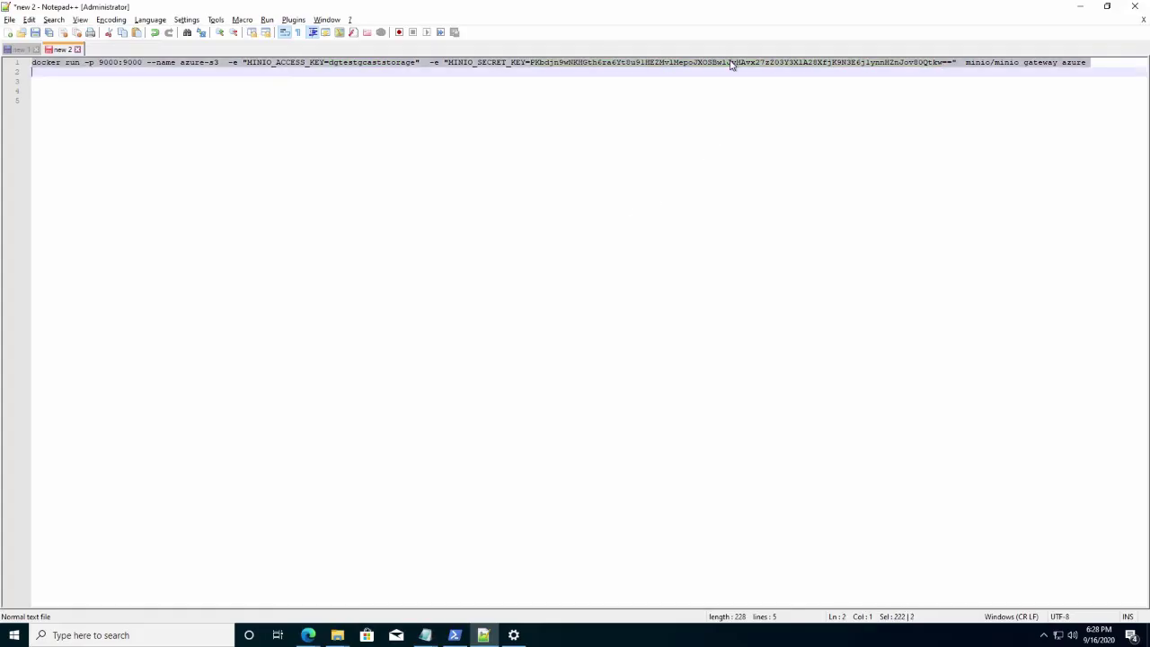
click(733, 63)
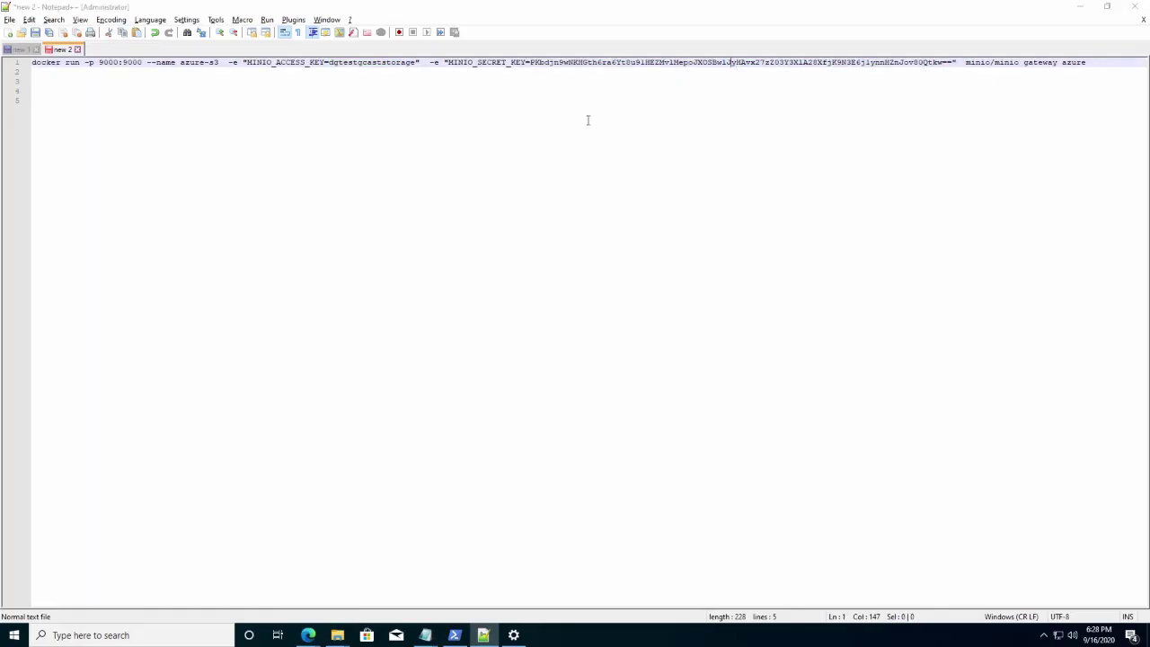
Copy the key1 access key from the Azure portal, paste it as the Secret Key in MinIO Browser, and log in.
key(alt+Tab)
key(alt+Tab)
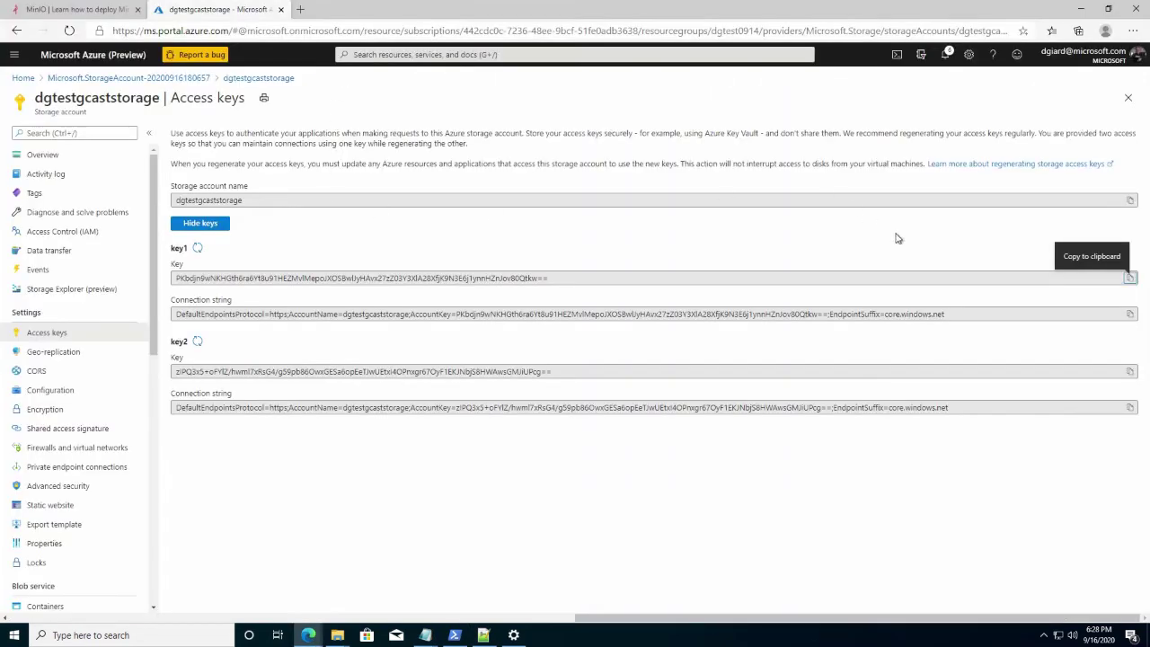
click(1129, 280)
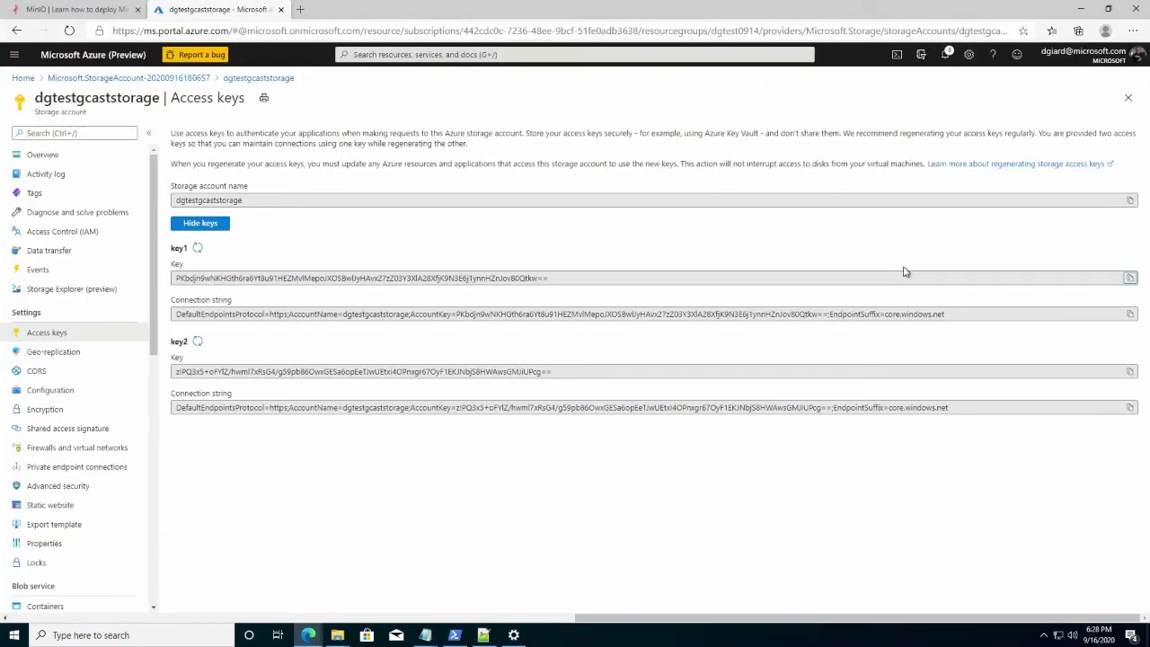
key(alt+Tab)
key(alt+Tab)
key(alt+Tab)
key(alt+Tab)
key(ctrl+v)
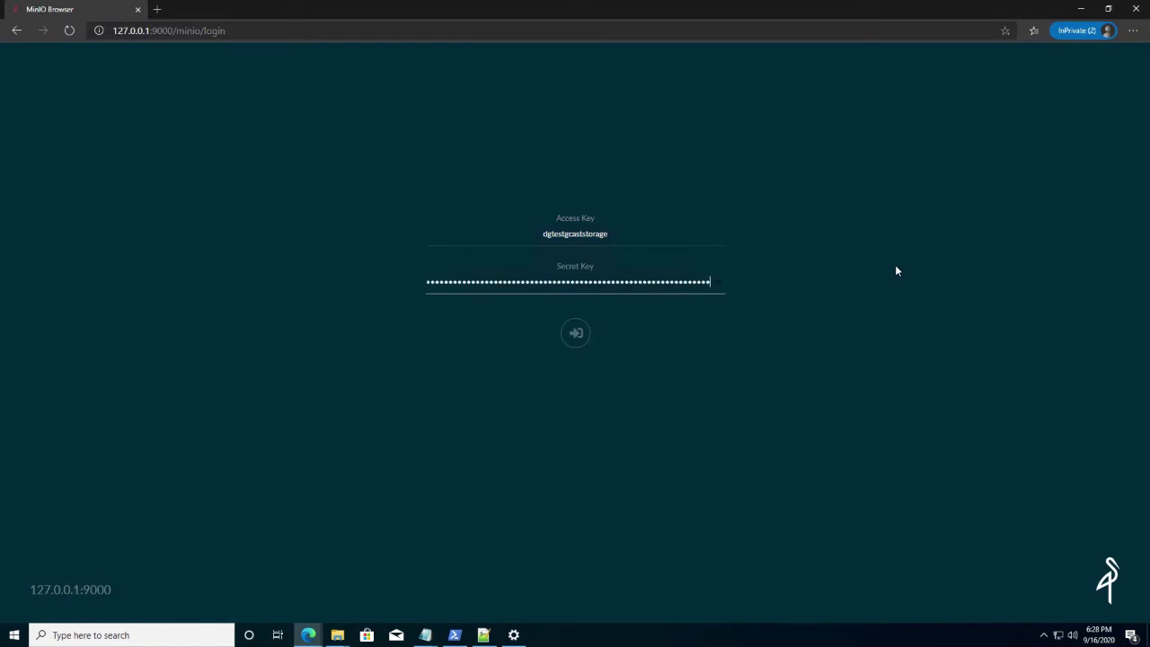
click(576, 334)
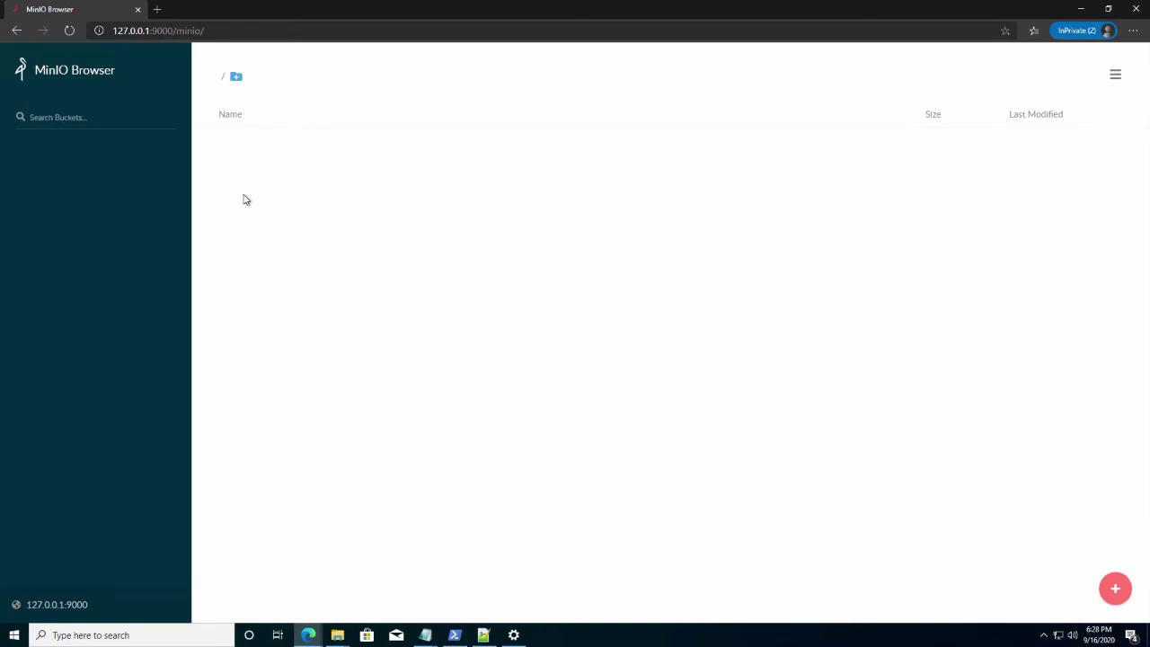
Create a bucket named bucket1 in MinIO Browser.
click(1114, 589)
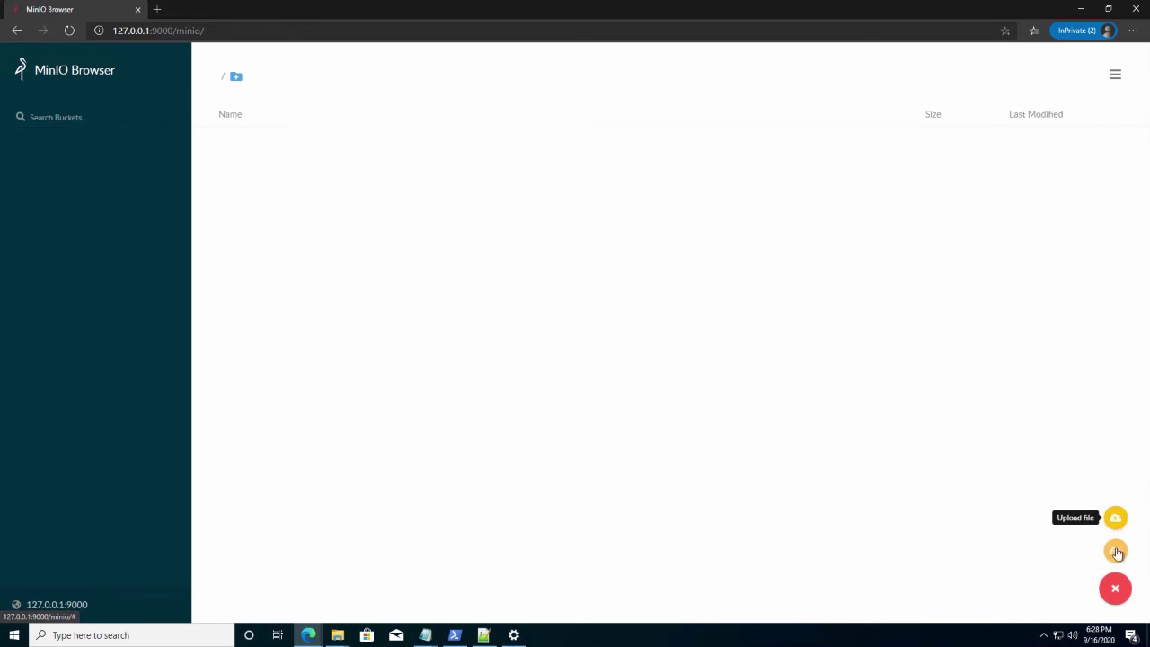
click(1115, 550)
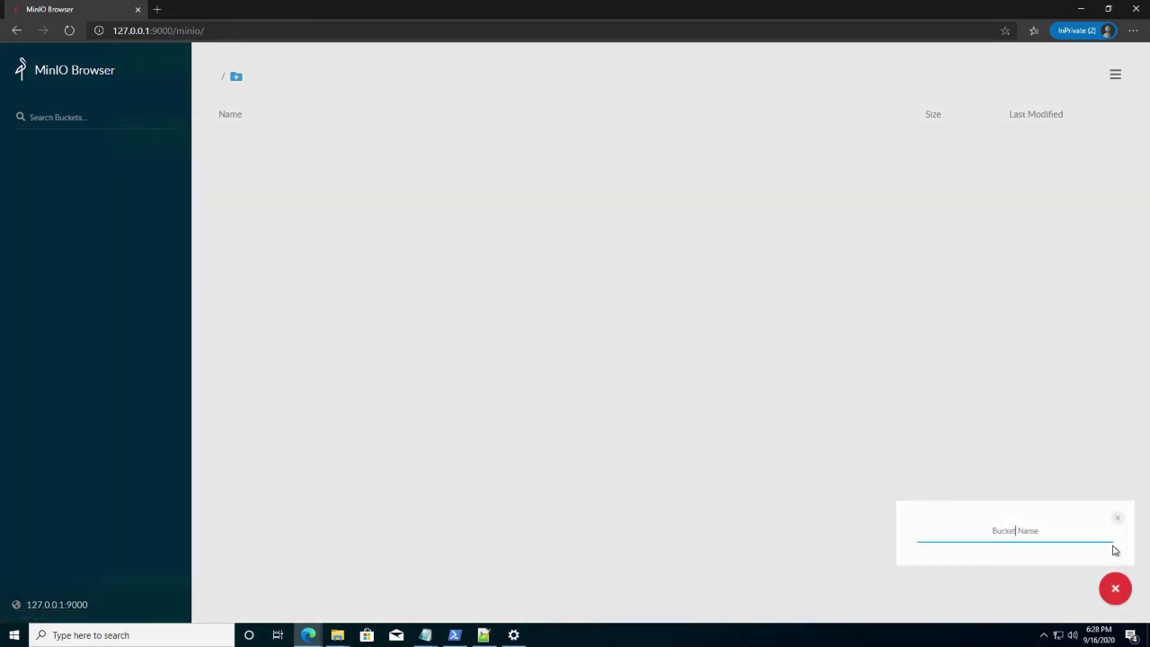
text(bucket1)
key(Return)
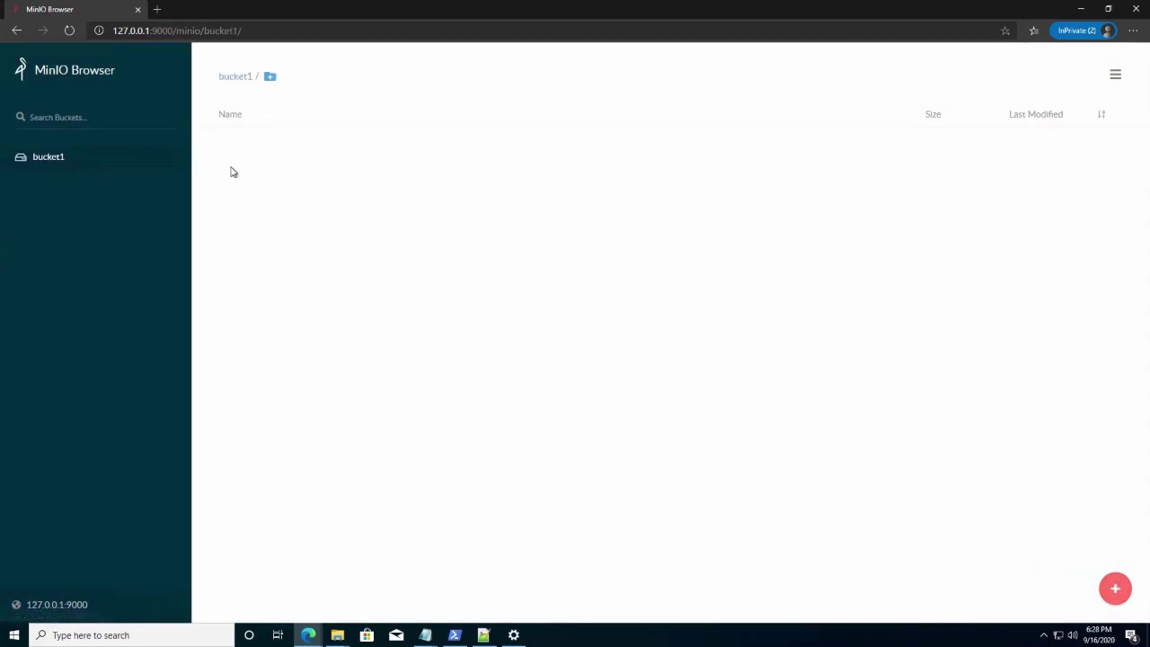
Switch to the Azure portal and open the blob container bucket1 in the storage account's Storage Explorer (preview).
key(alt+Tab)
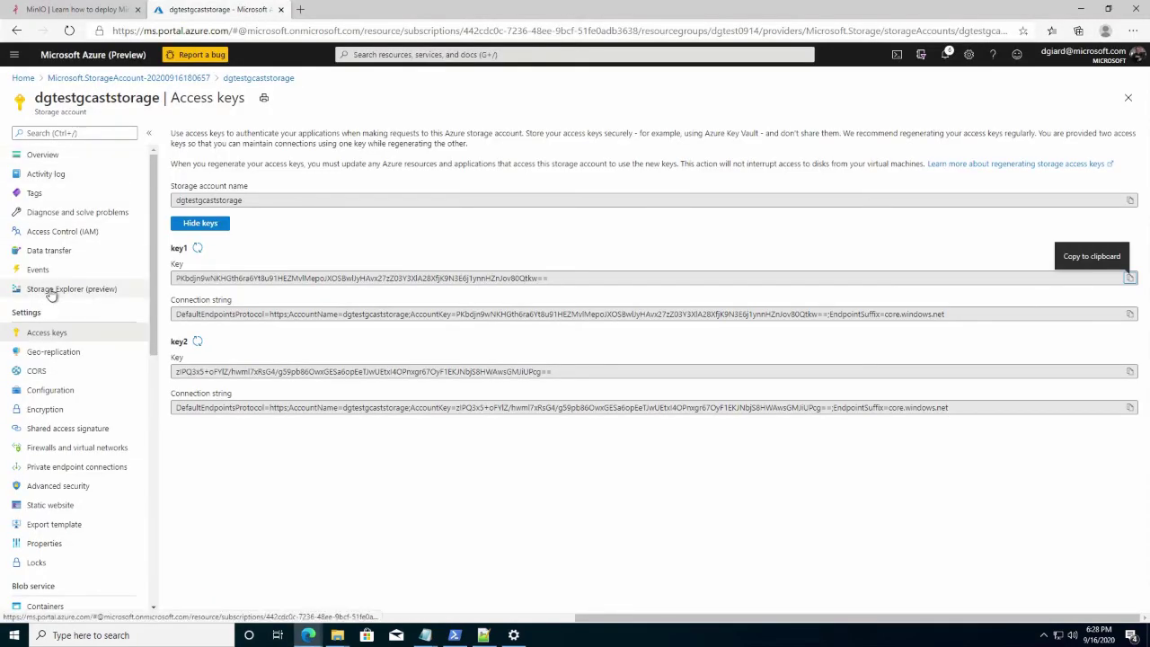
click(51, 292)
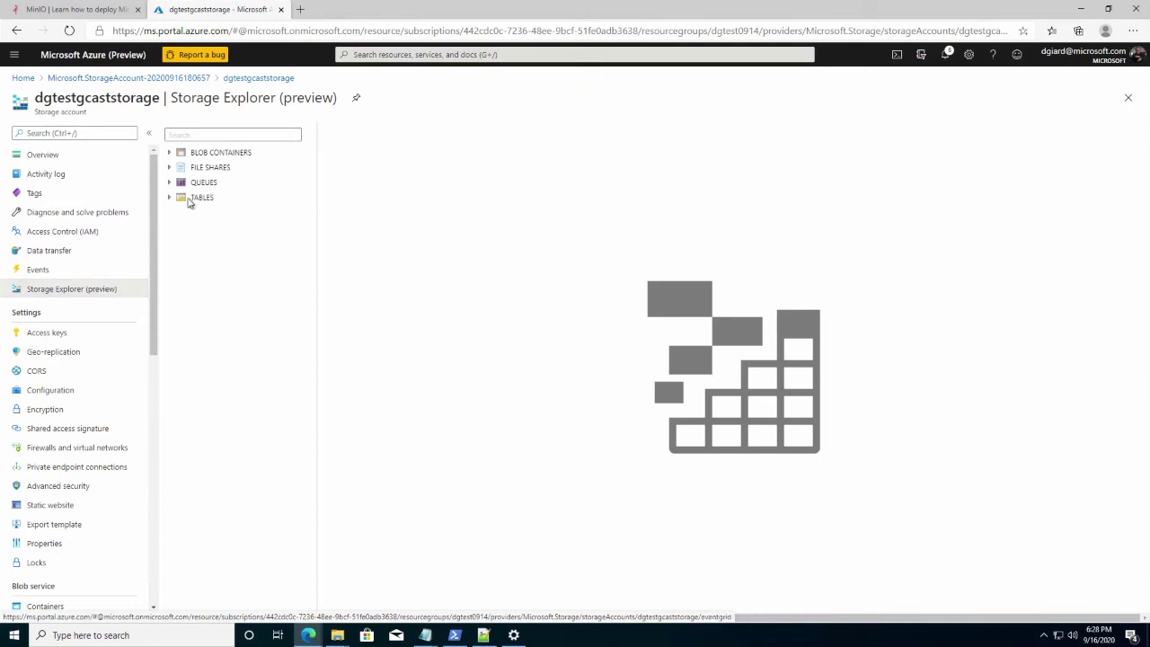
click(174, 155)
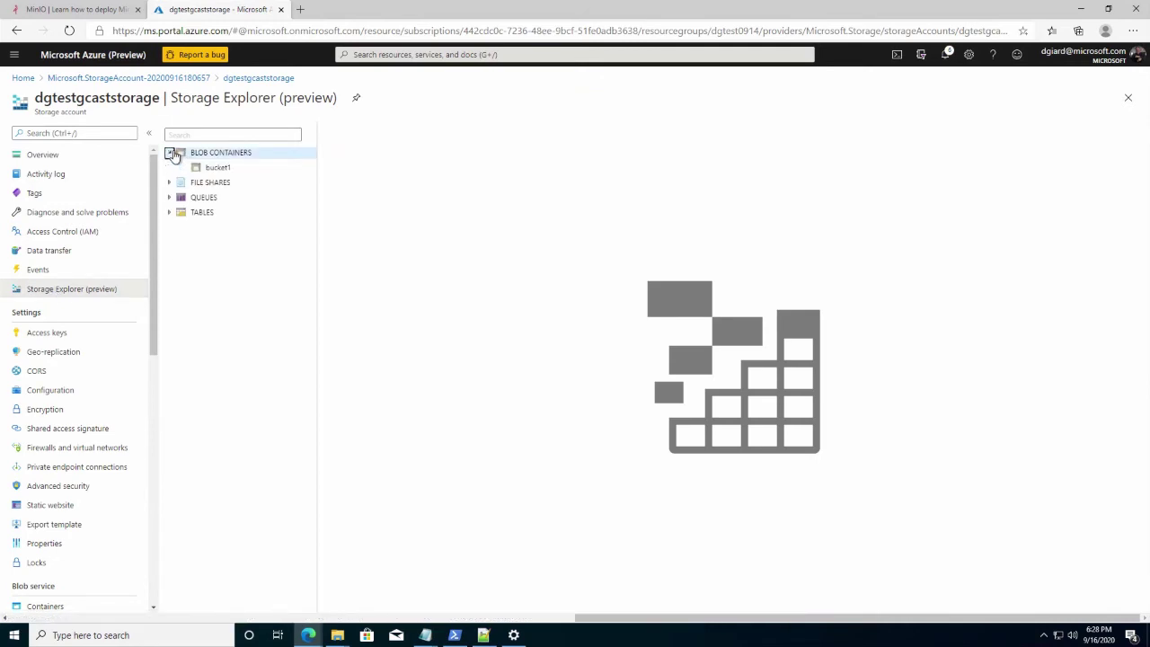
click(212, 169)
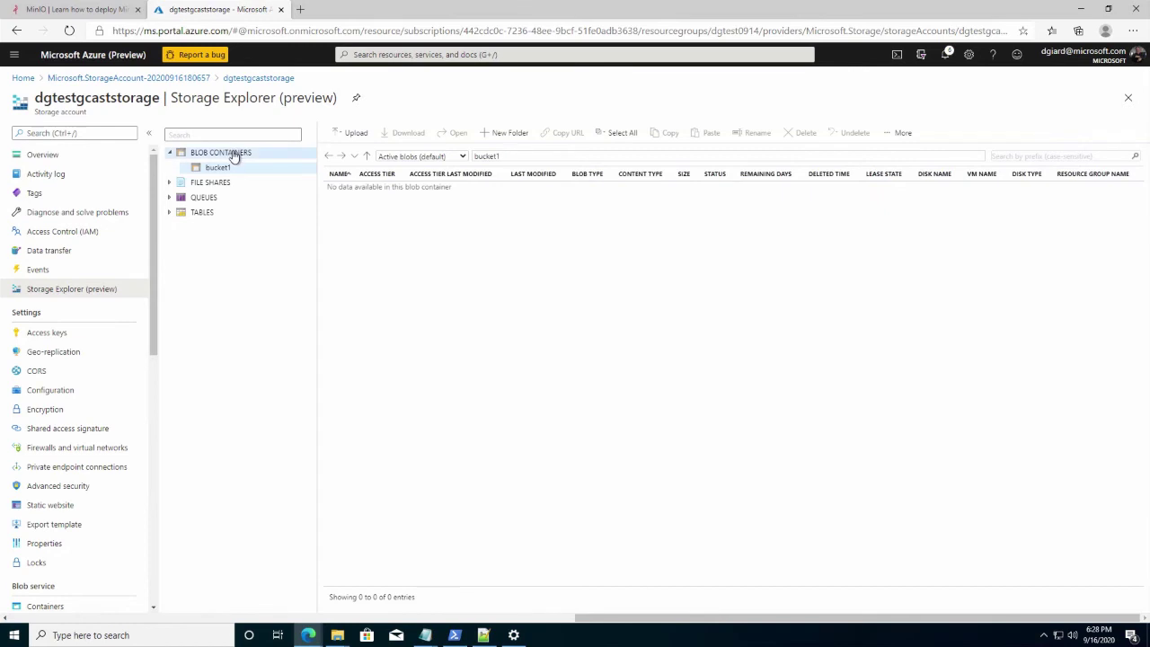
Create a private blob container named container1 in the storage account and open it.
right_click(236, 156)
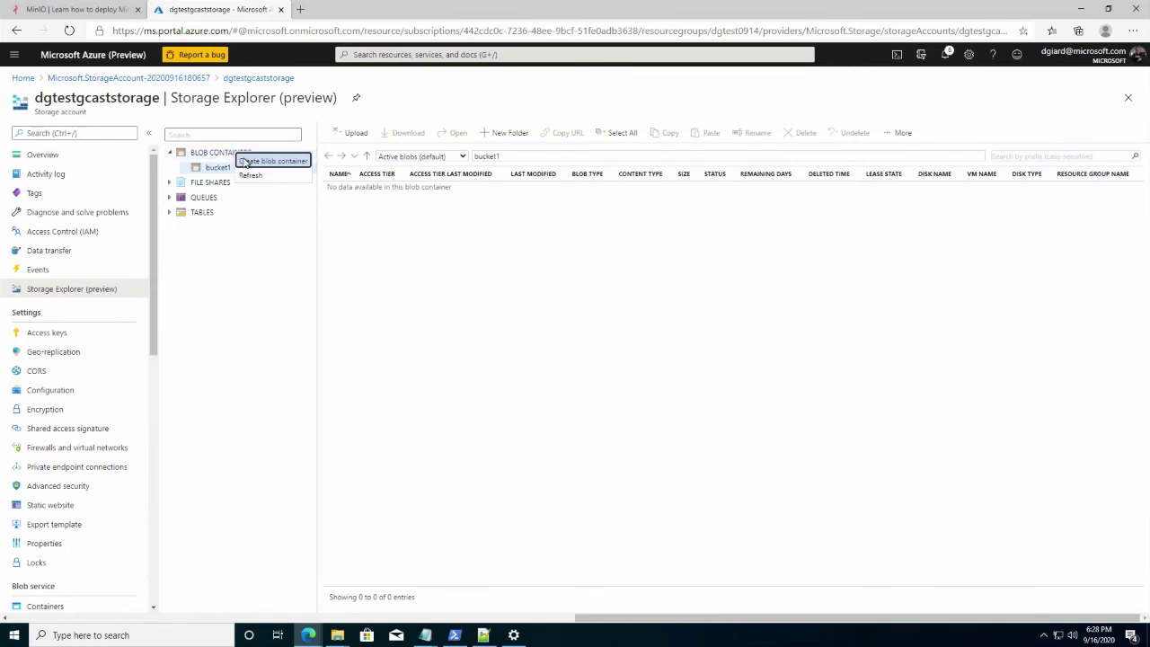
click(246, 160)
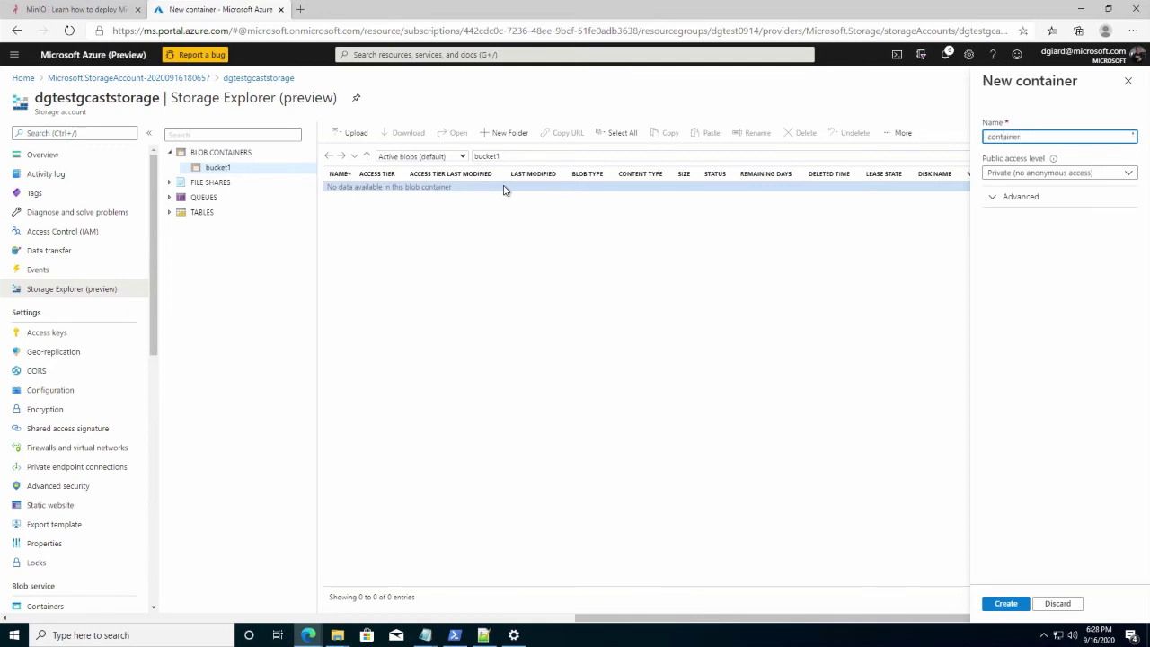
click(1006, 604)
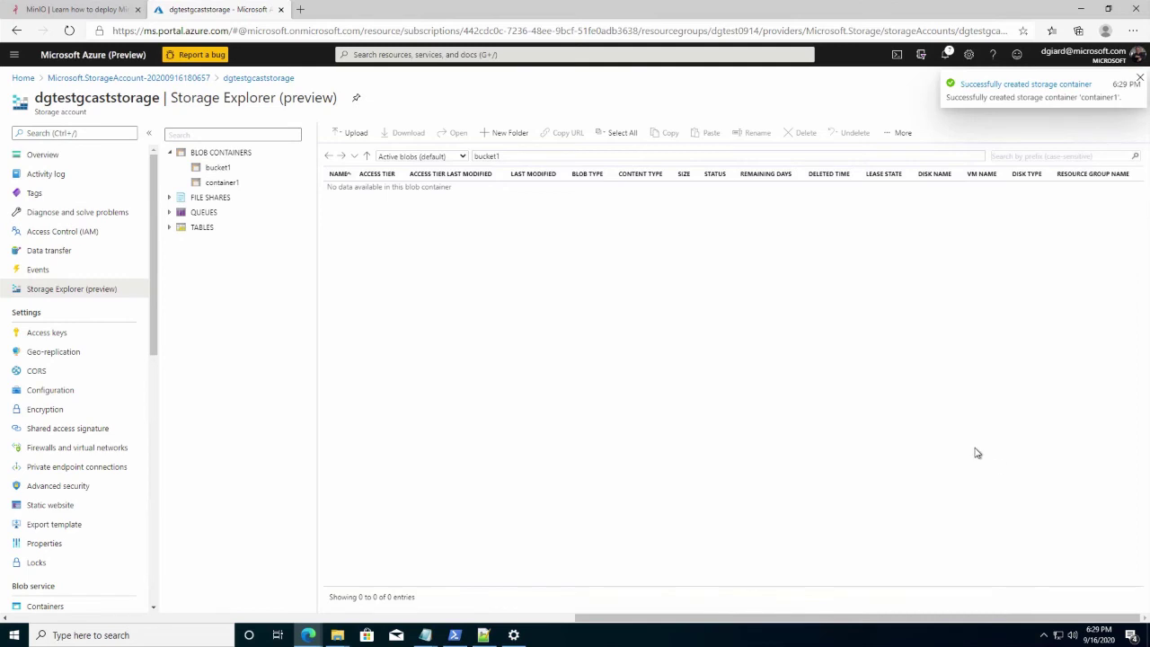
click(221, 183)
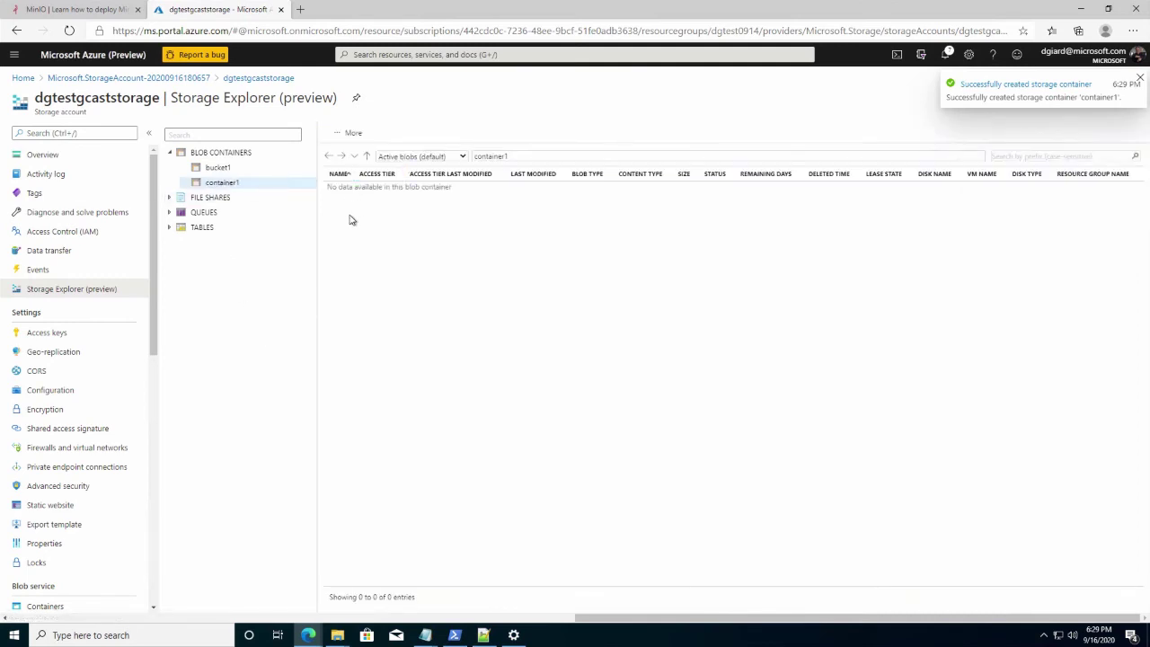
Switch to MinIO Browser, refresh the bucket list, and open container1.
key(alt+Tab)
click(357, 234)
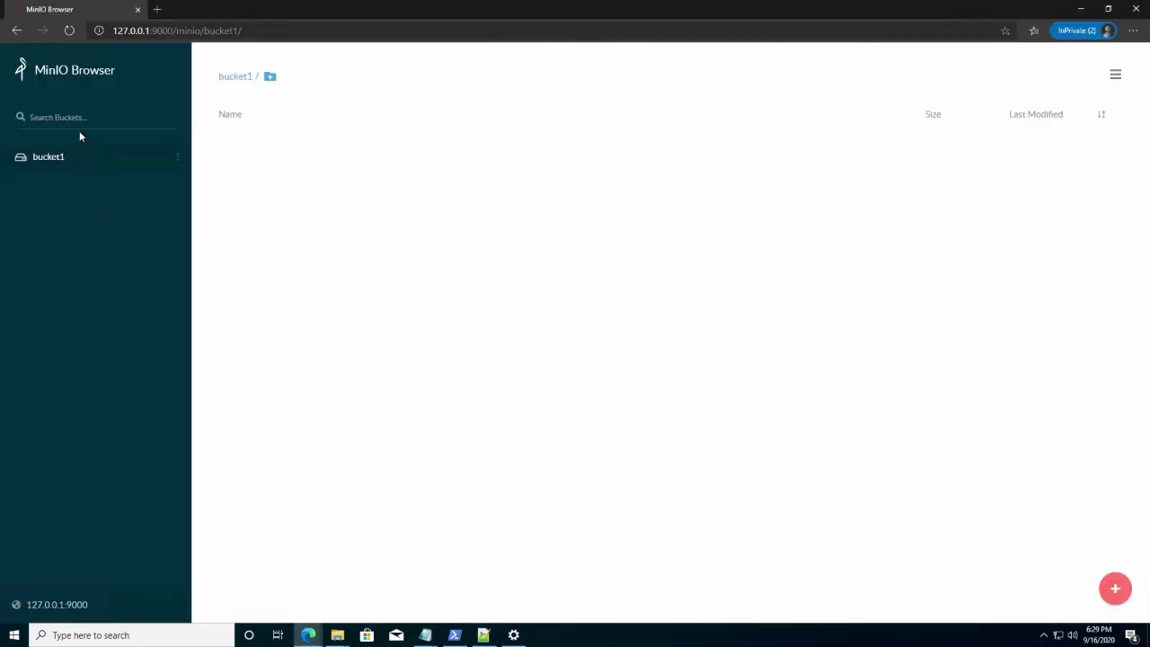
click(68, 31)
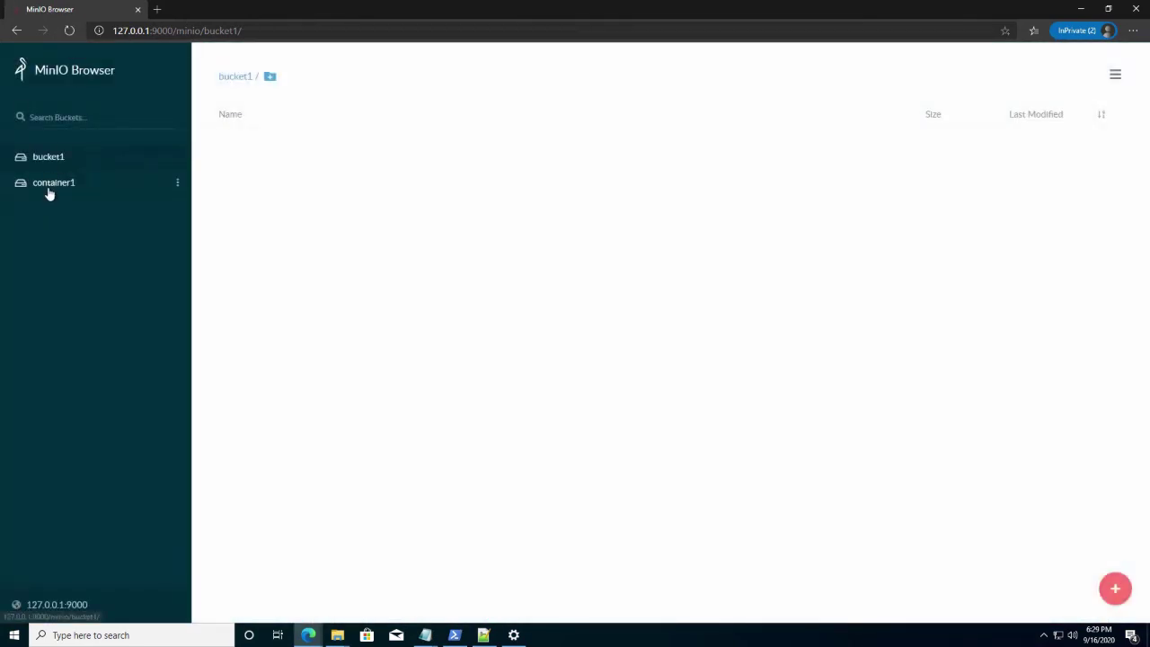
click(50, 191)
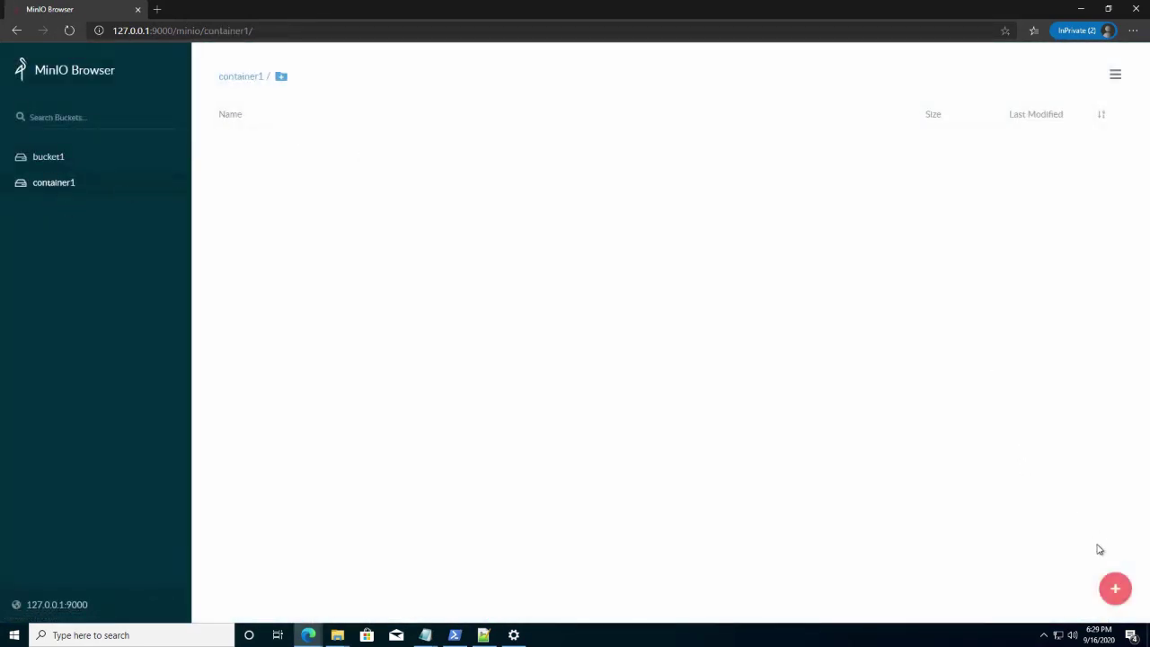
Upload AfterHaircut.jpg to container1 from the local pictures folder.
click(1115, 589)
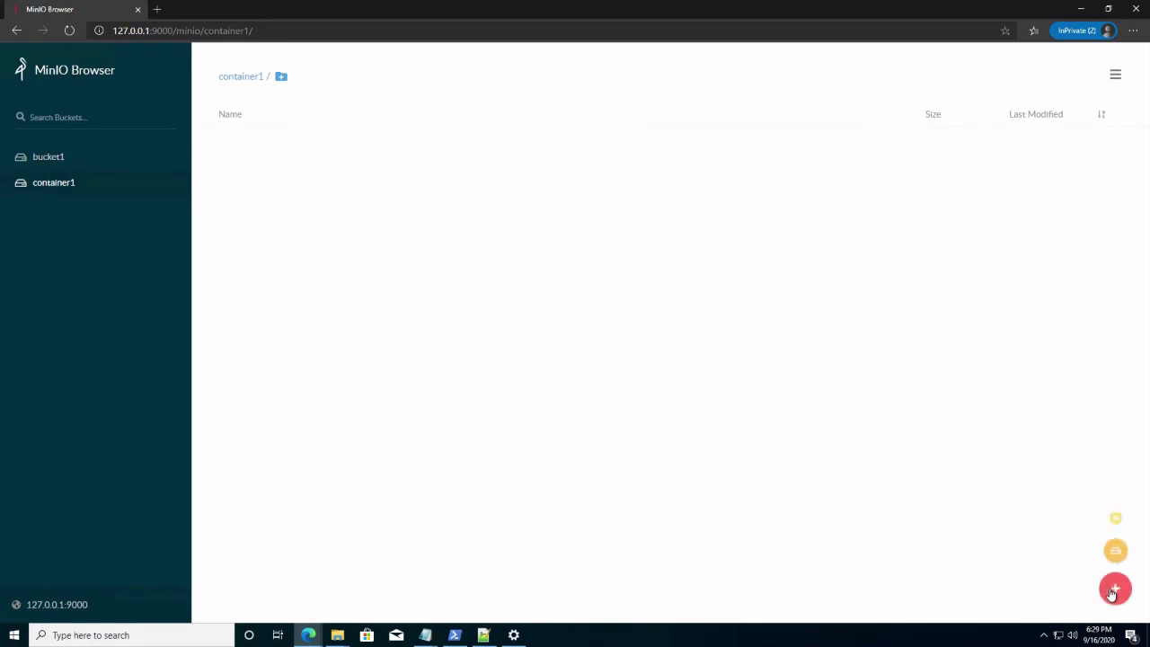
click(1115, 520)
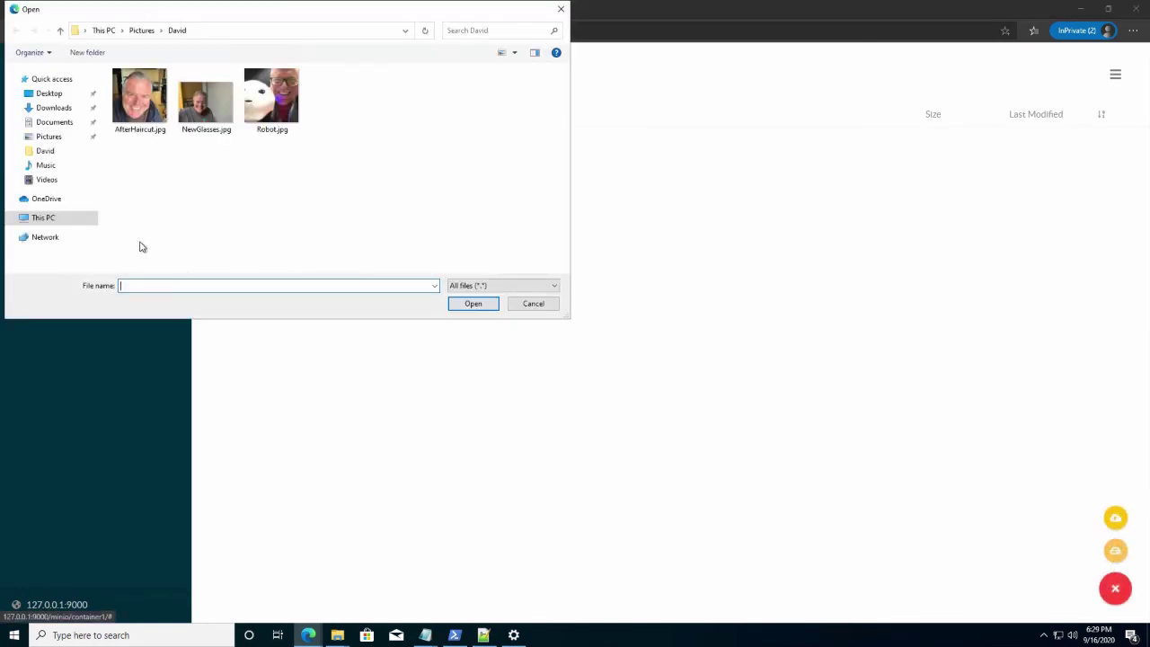
click(153, 109)
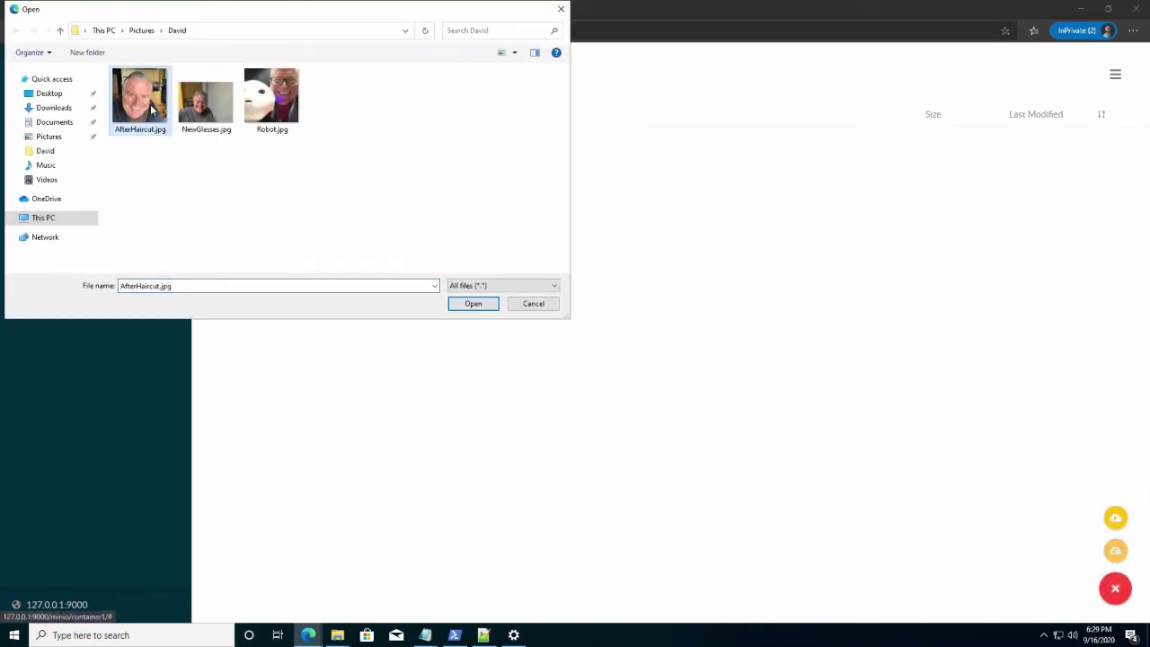
click(472, 304)
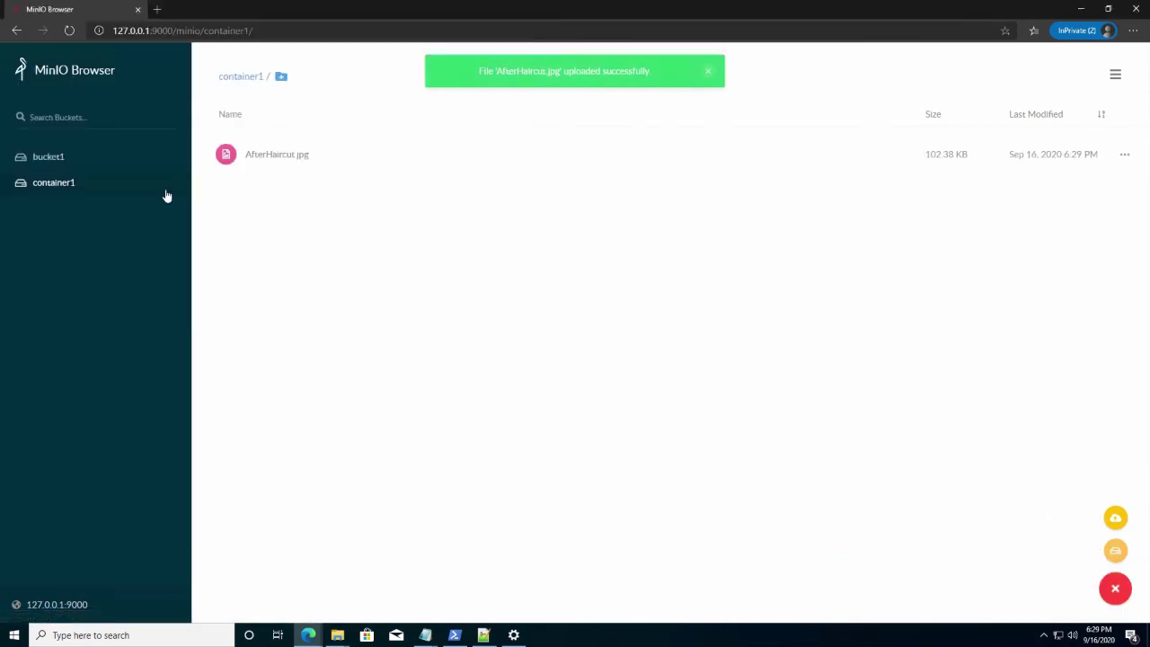
Switch to the Azure portal and refresh the blob list of container1 to check for the uploaded file.
key(alt+Tab)
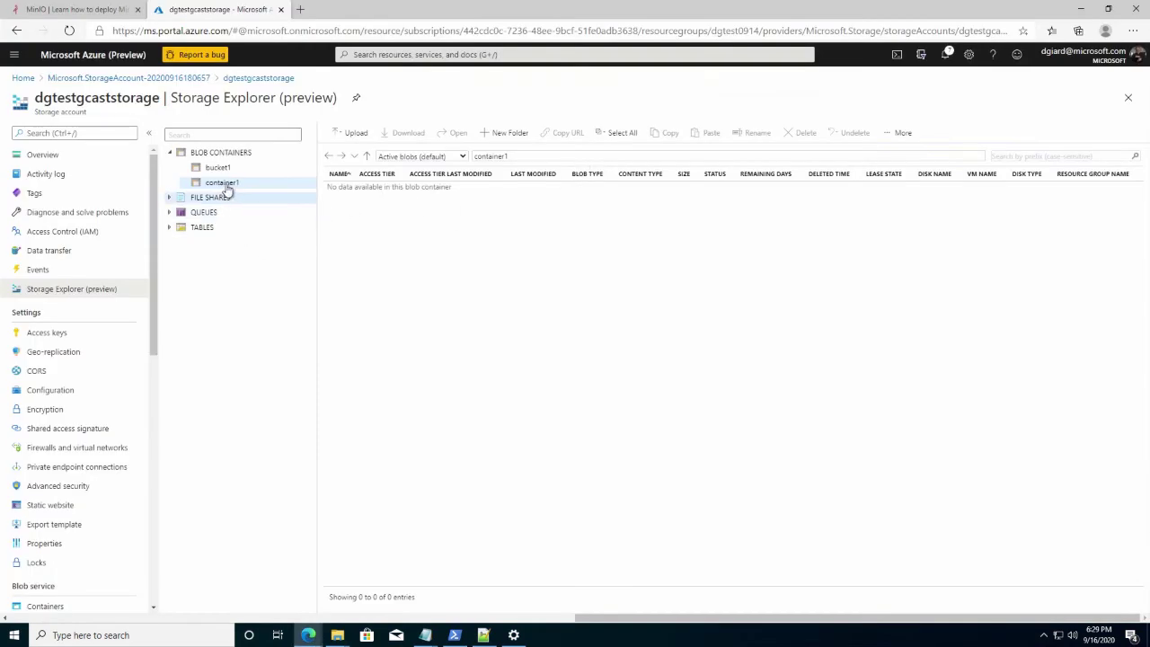
right_click(228, 187)
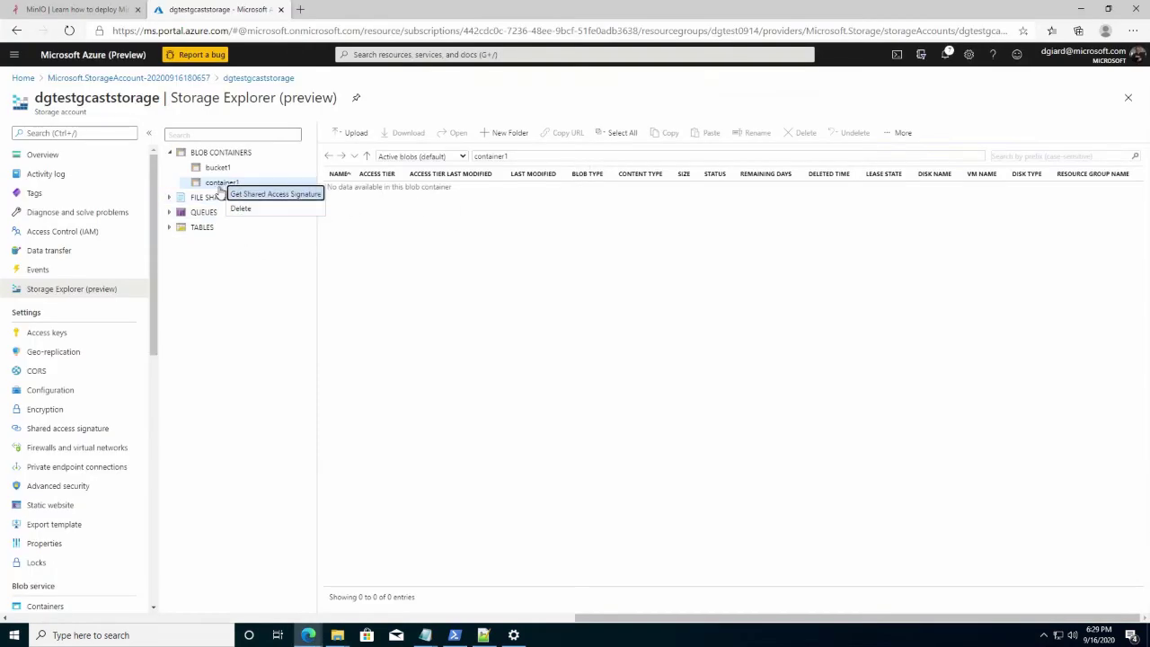
click(213, 187)
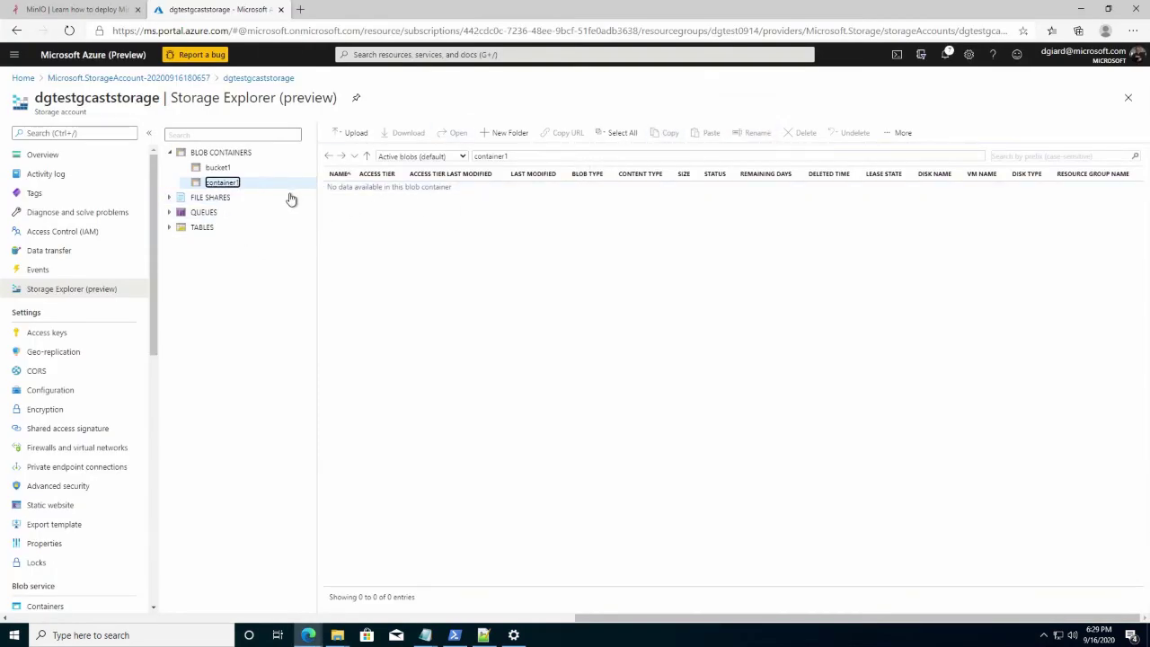
click(899, 135)
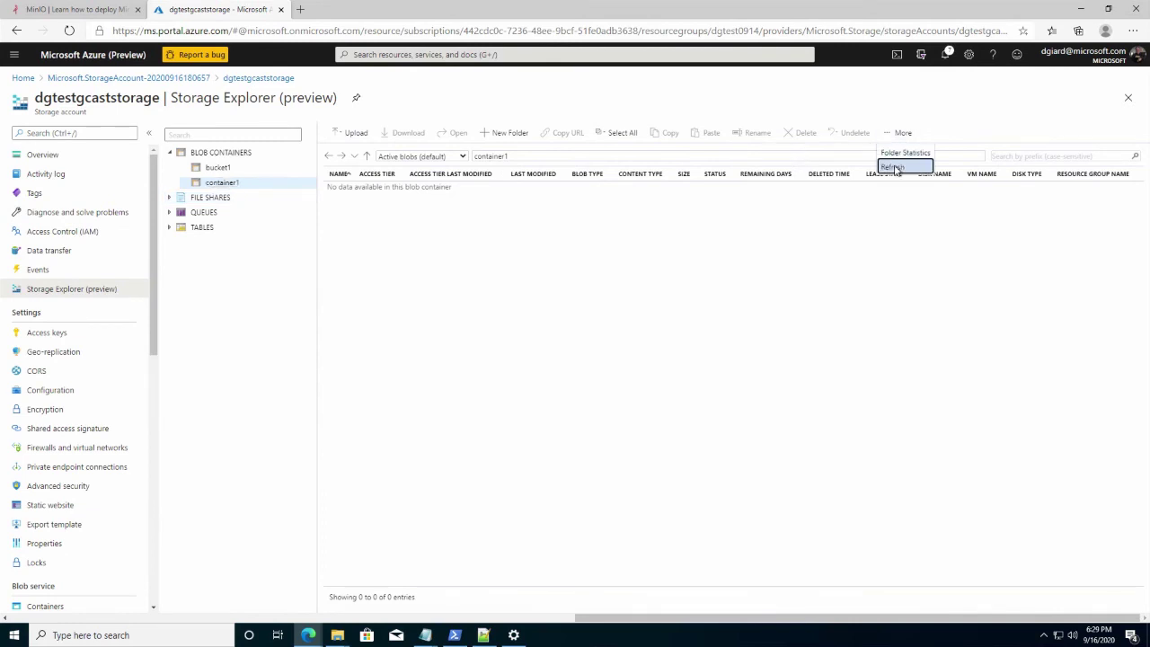
click(895, 169)
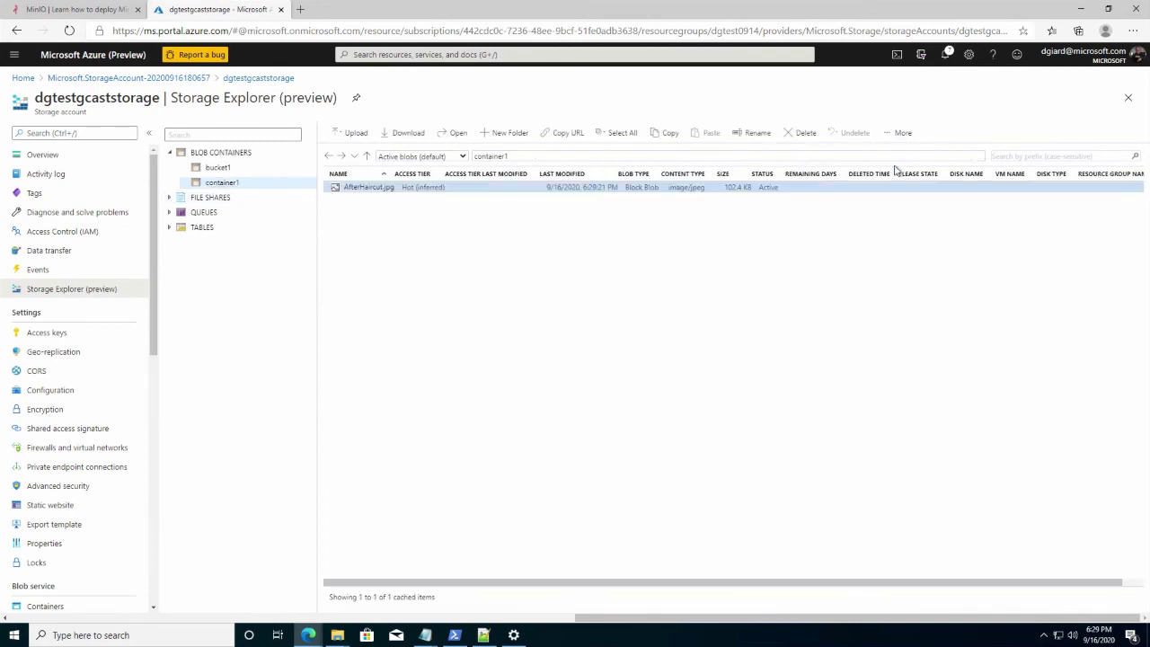
Upload NewGlasses.jpg and Robot.jpg together to the blob container bucket1.
click(219, 168)
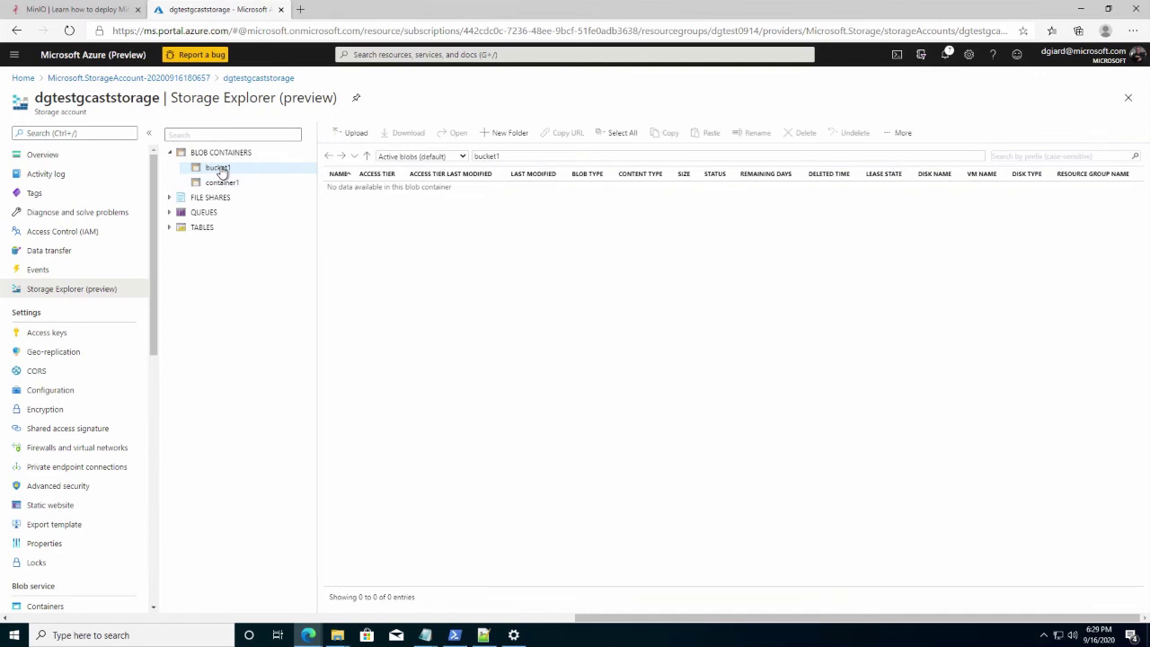
click(355, 133)
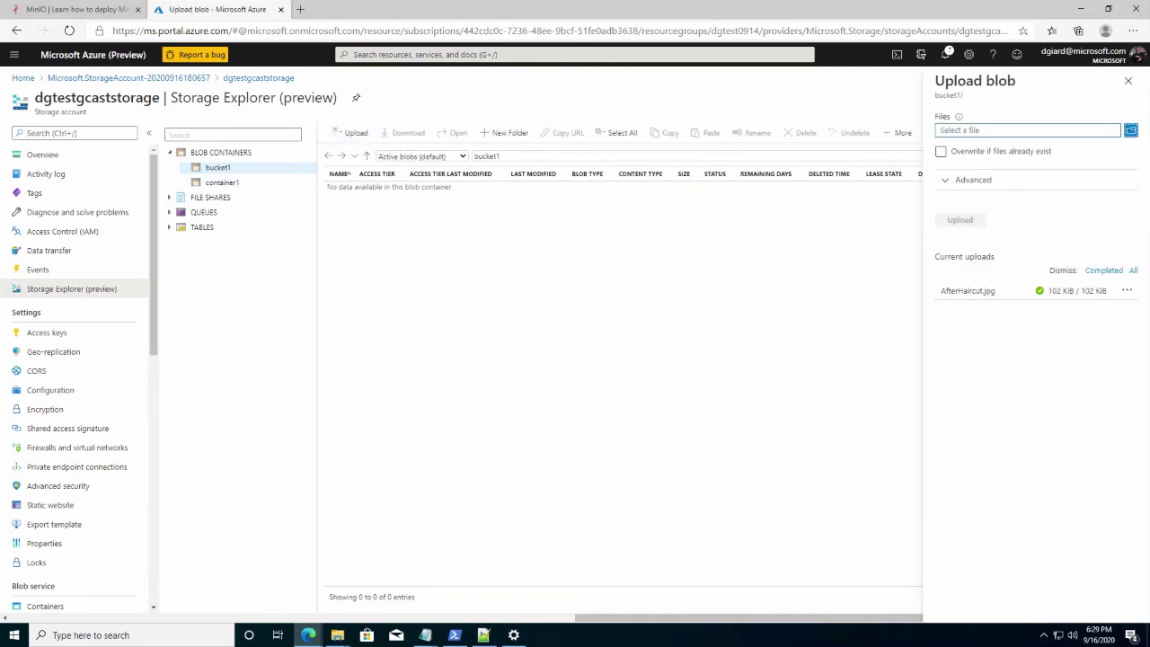
click(1131, 131)
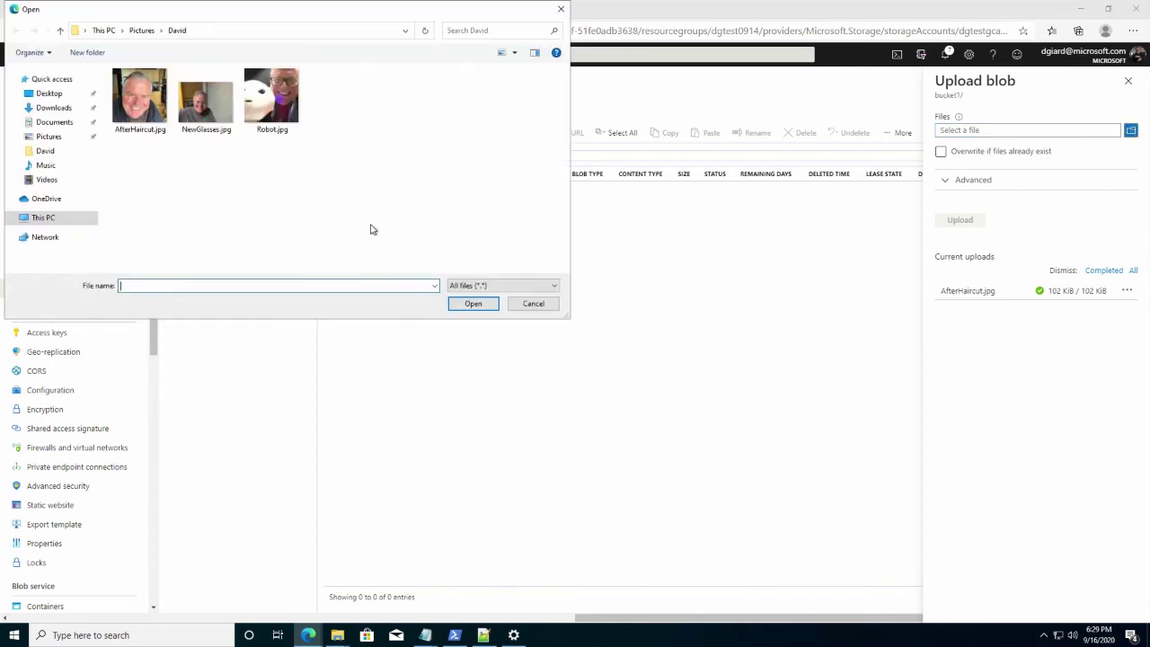
click(222, 120)
ctrl+click(284, 115)
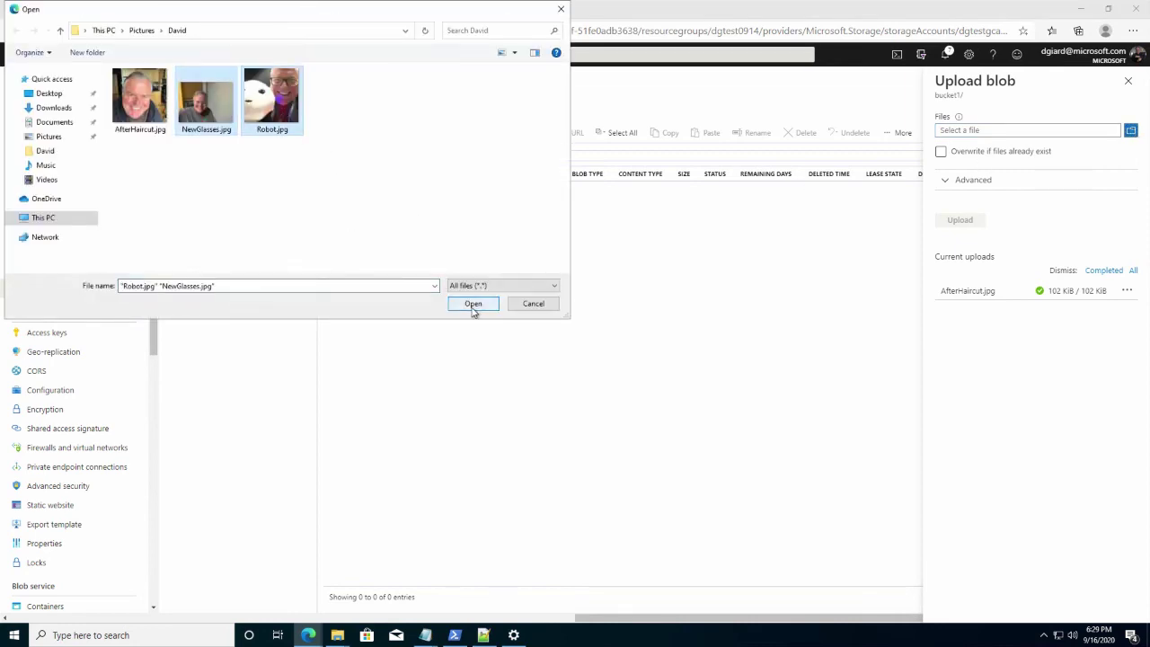
click(474, 305)
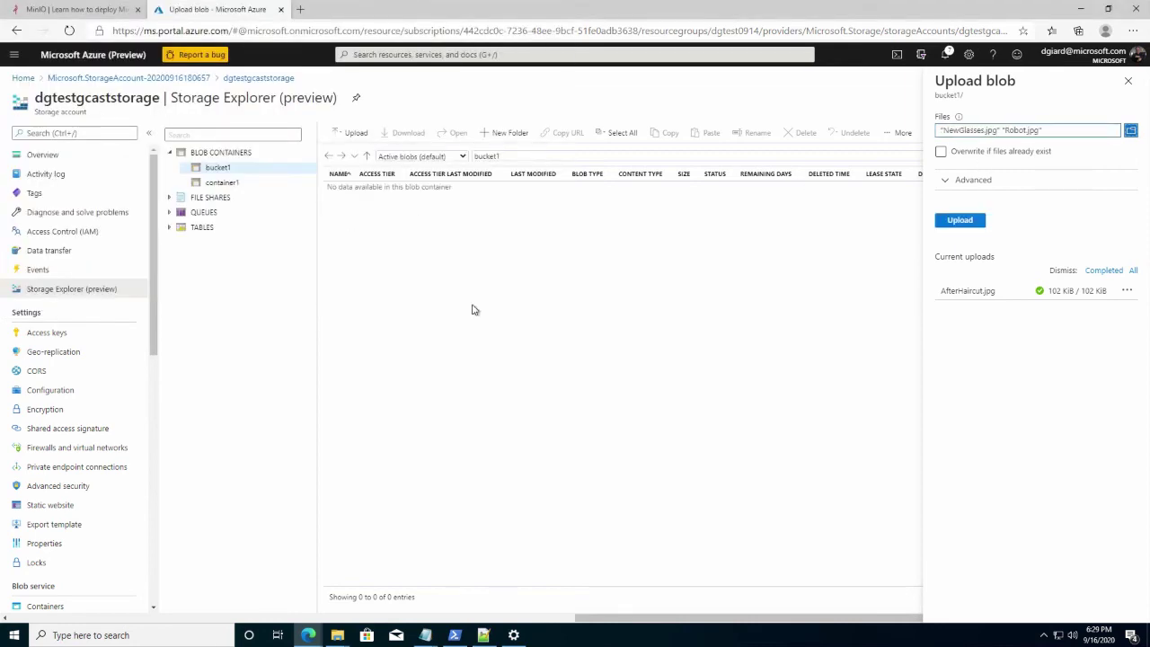
click(968, 221)
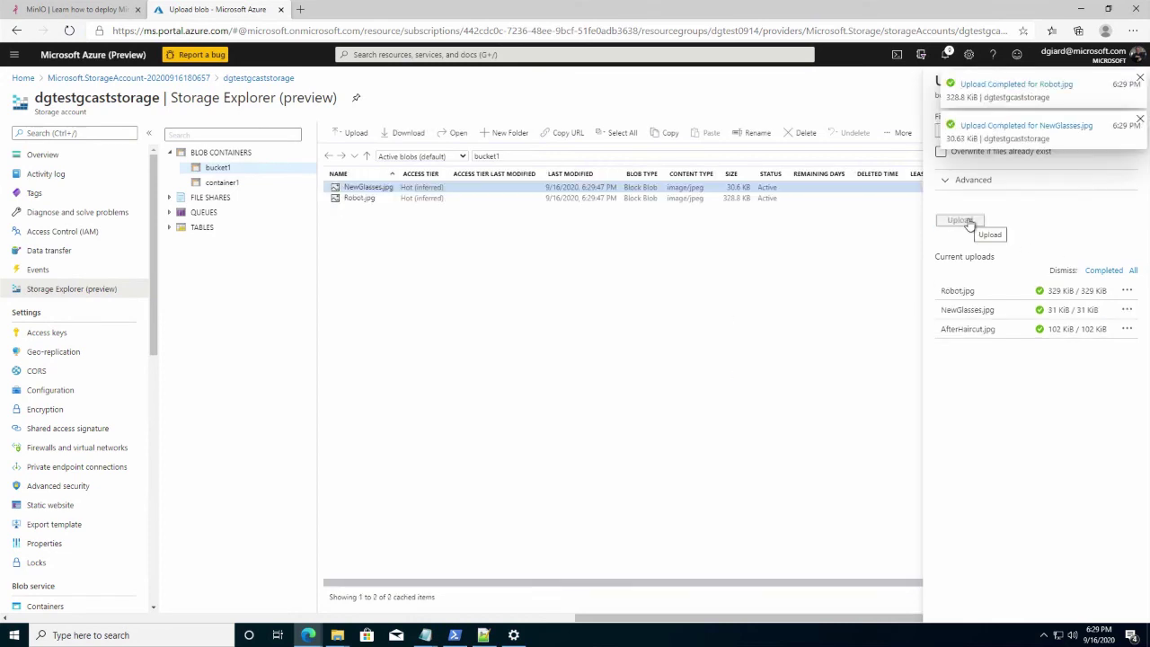
Select the two uploaded blobs, then switch to MinIO Browser and open bucket1 to check for the same files.
click(393, 200)
ctrl+click(380, 187)
click(370, 186)
ctrl+click(364, 198)
ctrl+click(364, 198)
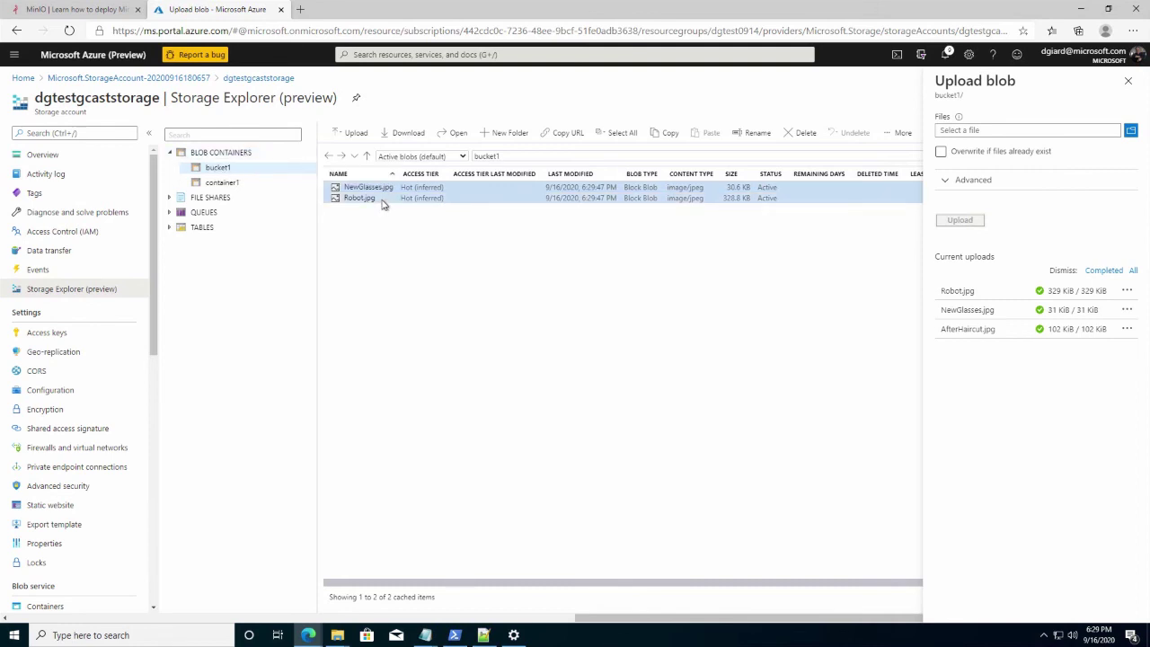
key(alt+Tab)
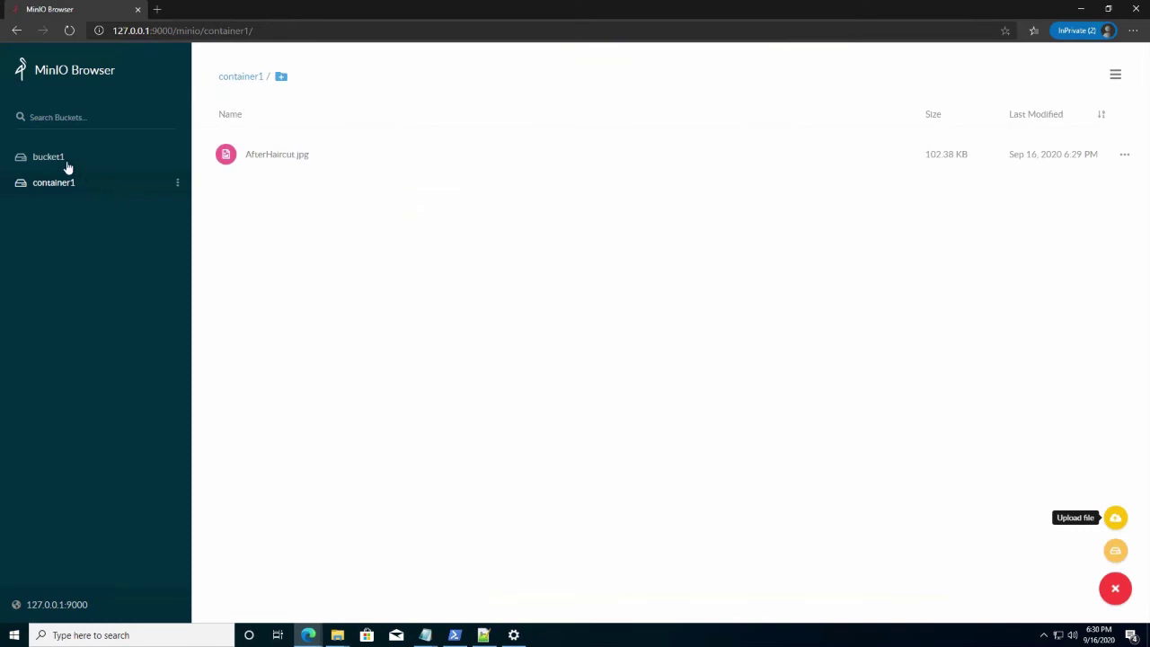
click(67, 165)
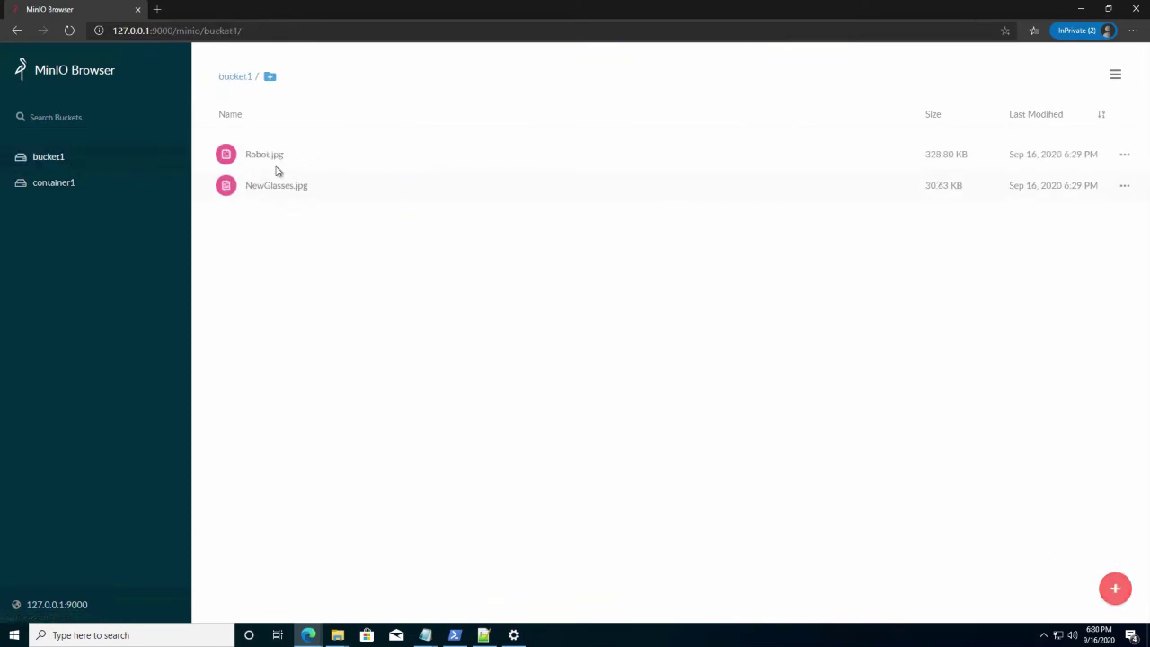
Download Robot.jpg from bucket1 and delete that file from the bucket.
click(225, 154)
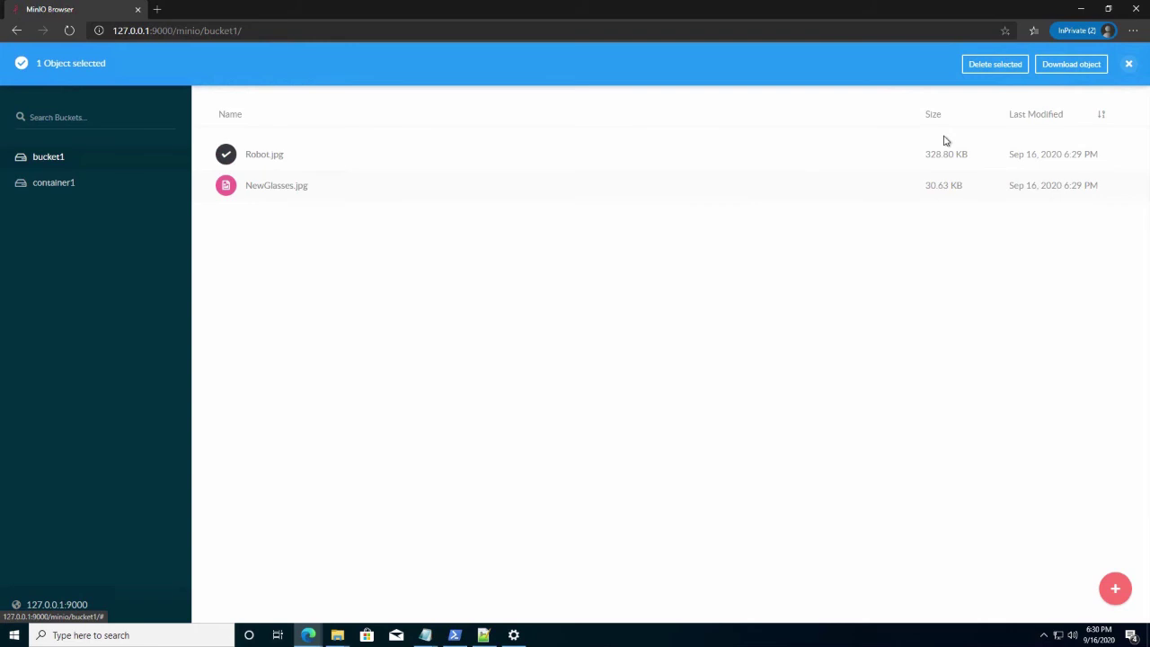
click(1050, 68)
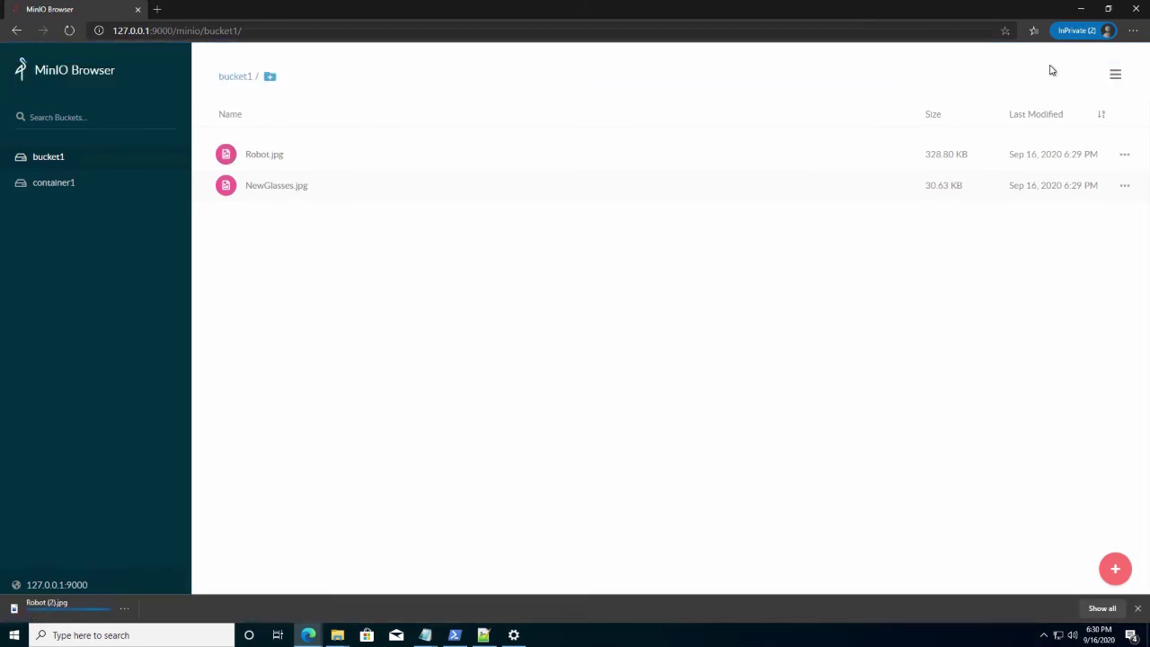
click(267, 162)
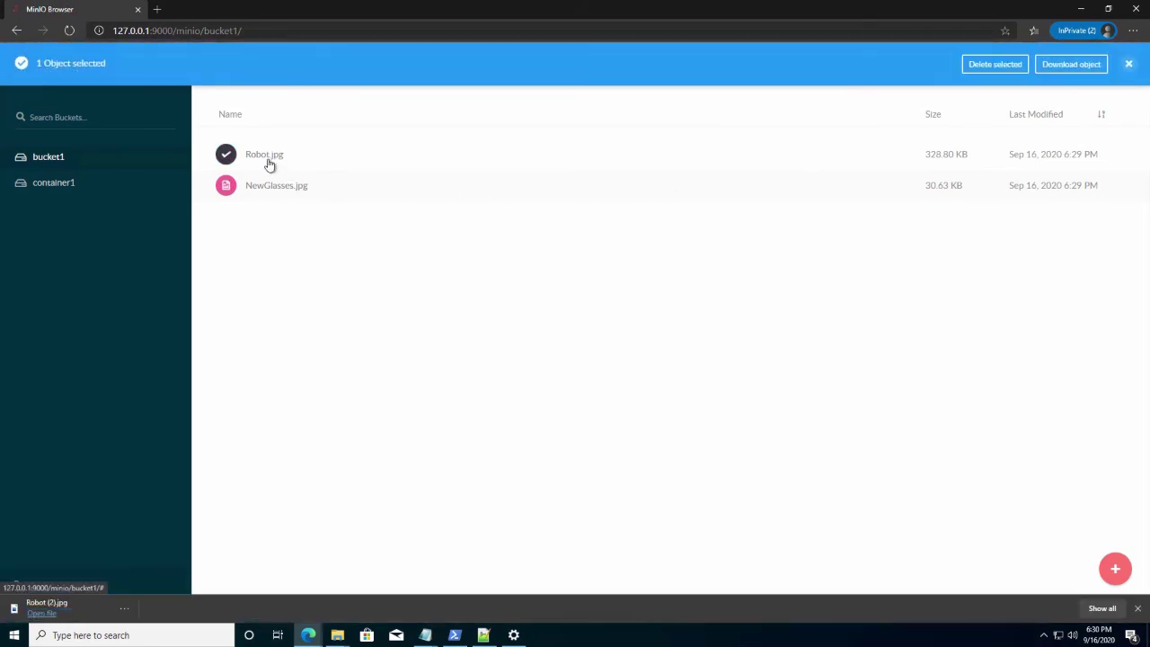
click(997, 68)
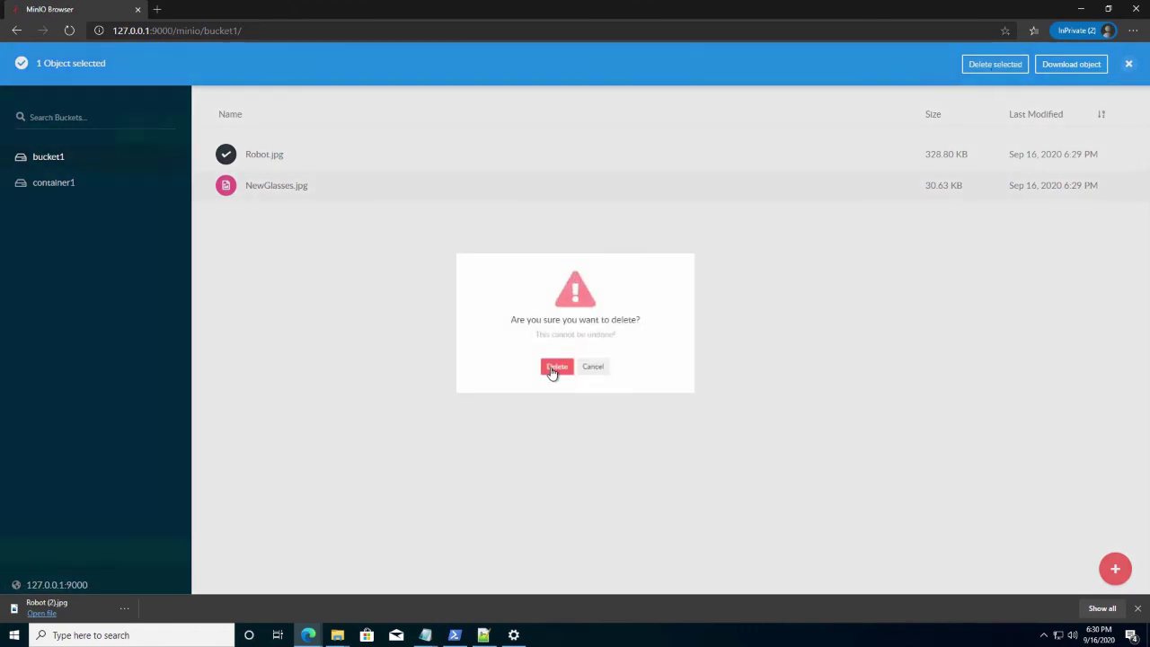
click(554, 368)
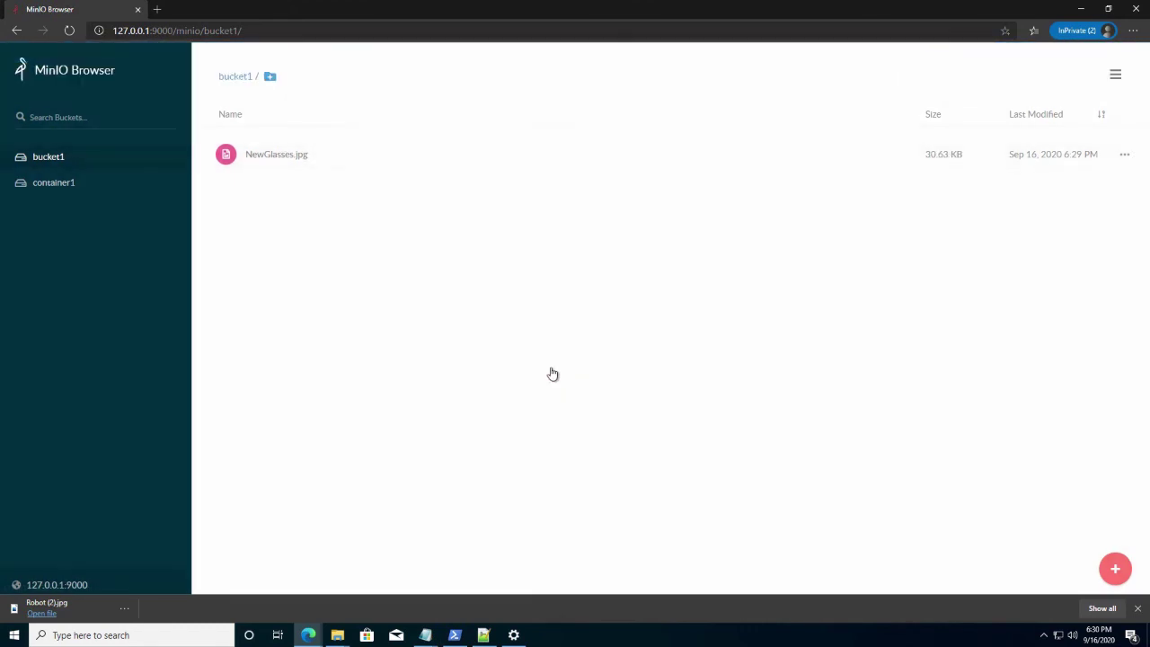
Switch to the Azure portal, refresh the blob list of bucket1, and close the Upload blob pane.
key(alt+Tab)
click(578, 229)
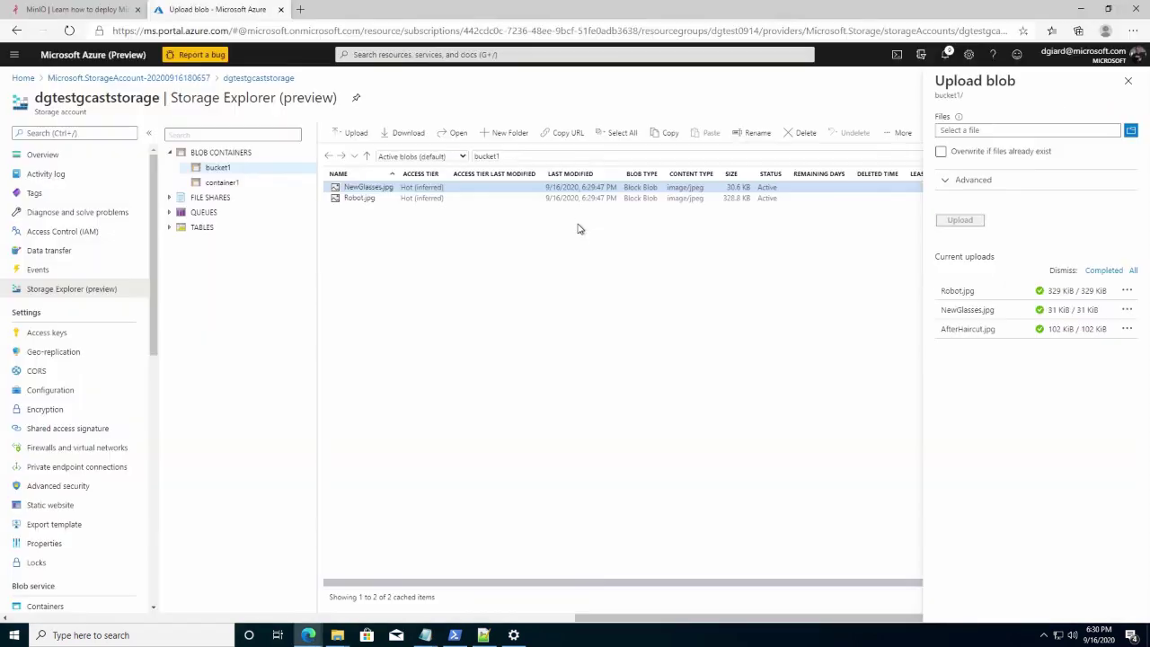
click(896, 135)
click(893, 198)
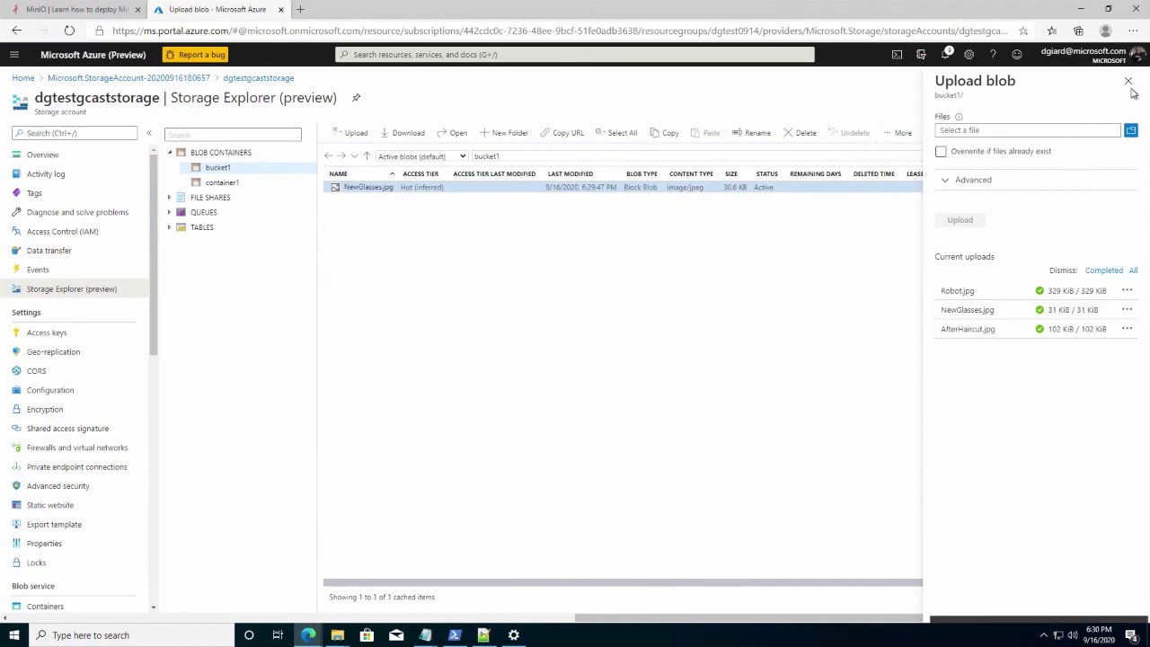
click(1129, 81)
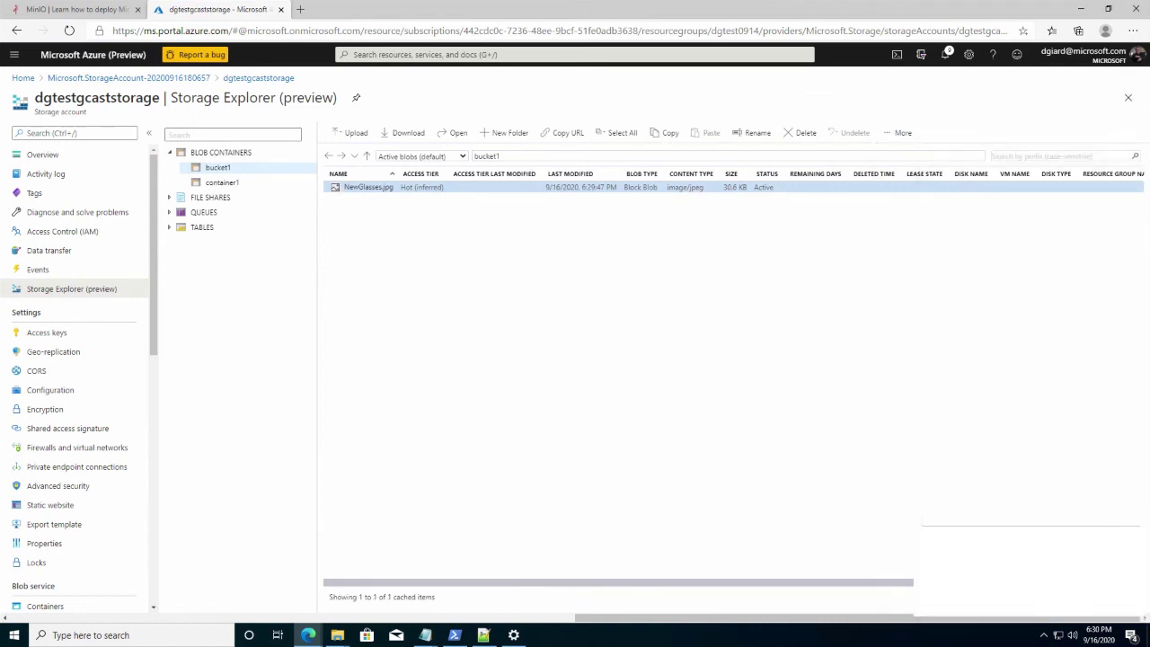
Permanently delete the blob AfterHaircut.jpg from container1 without enabling Soft Delete.
click(215, 184)
click(380, 190)
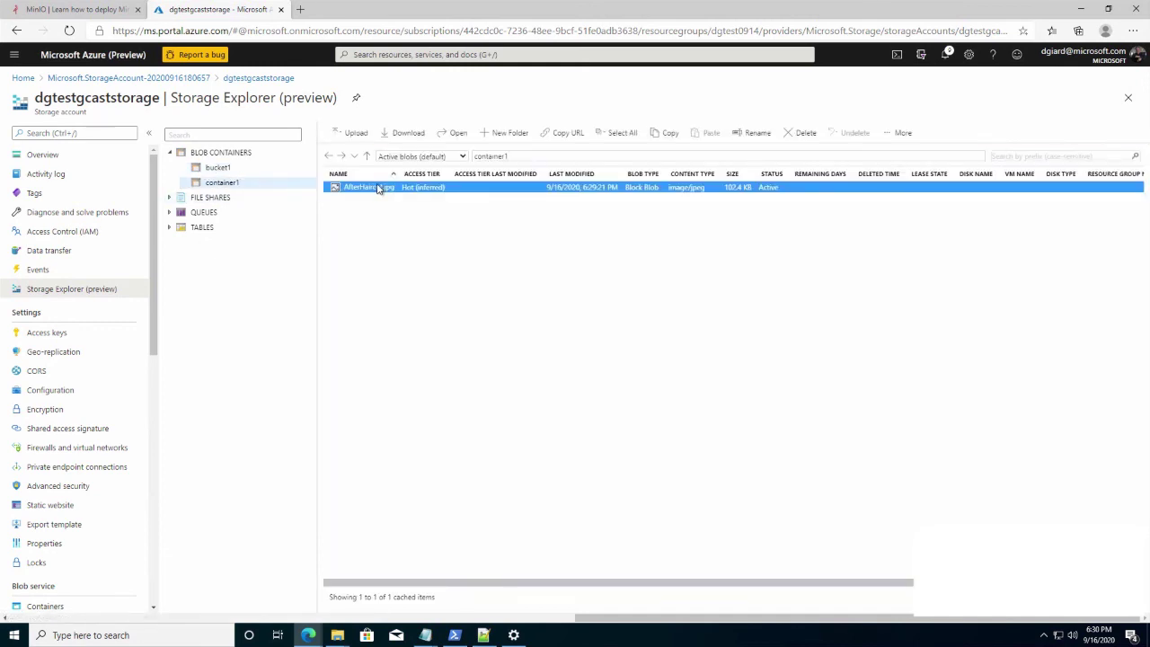
click(796, 133)
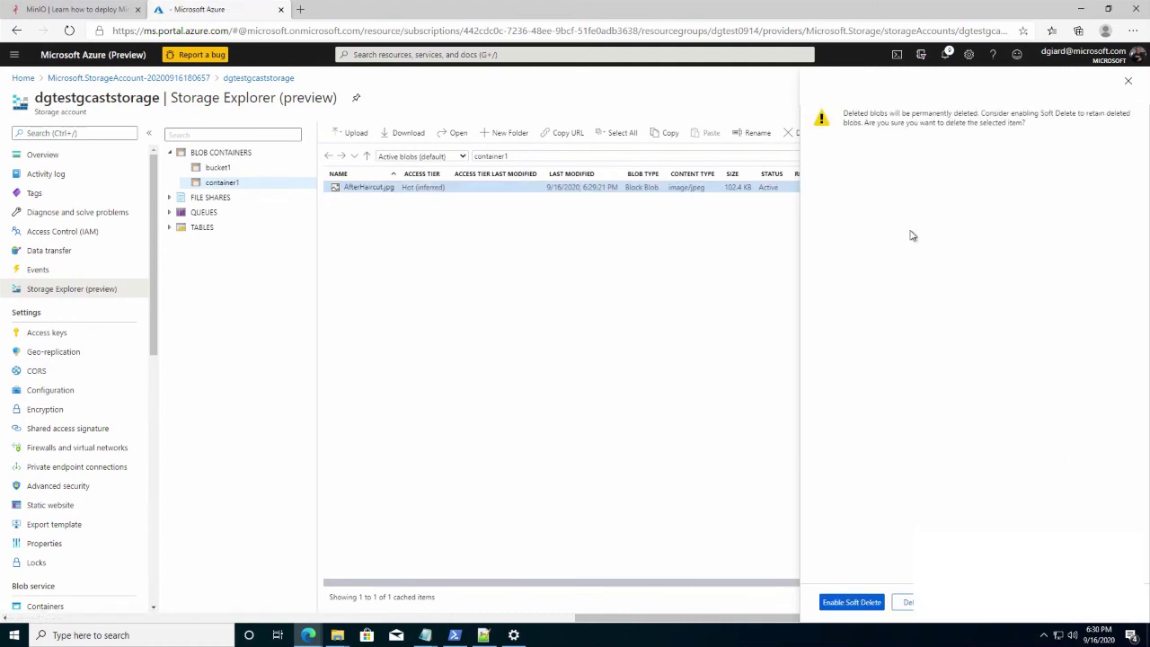
click(901, 603)
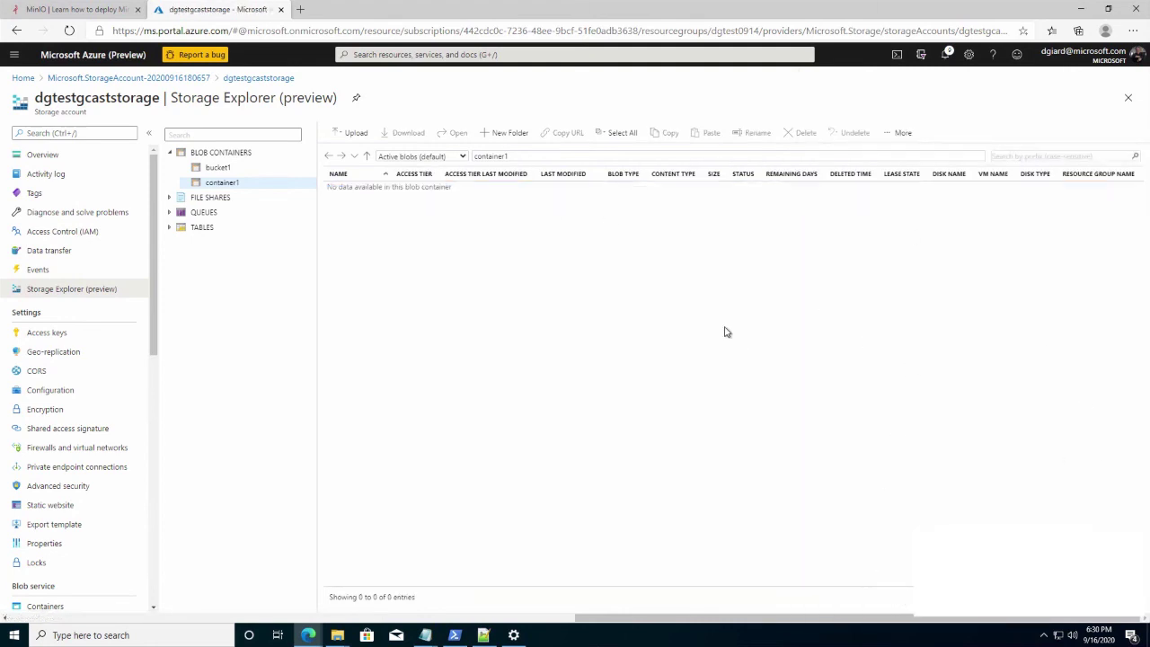
Switch to MinIO Browser and check the contents of container1 and bucket1.
key(alt+Tab)
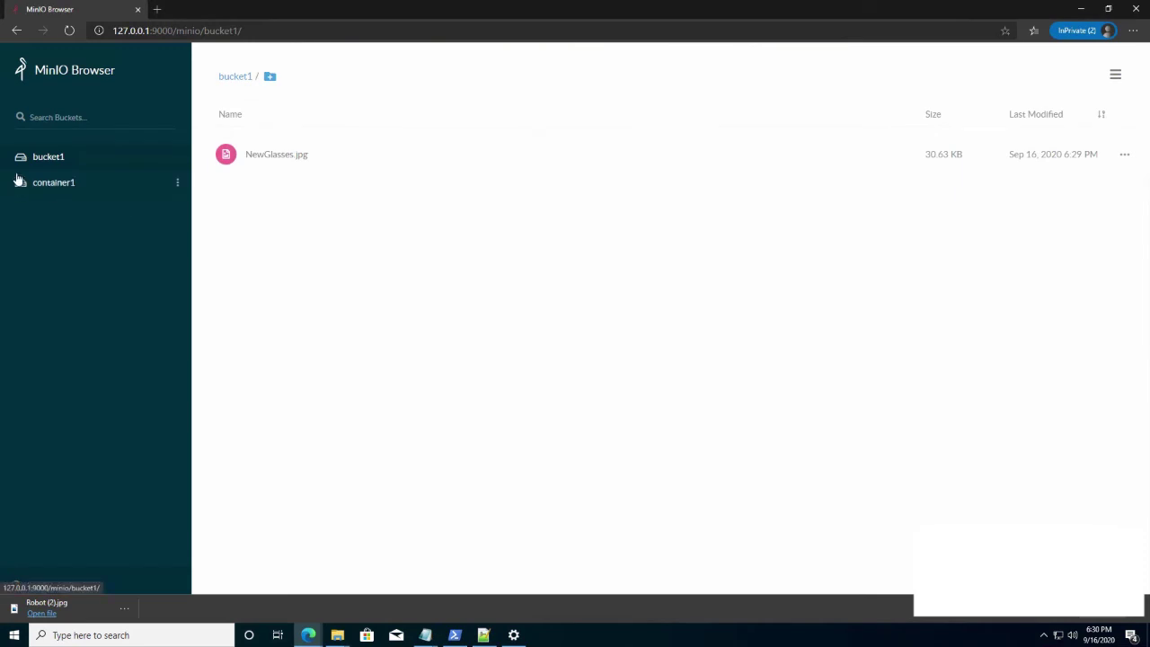
click(49, 185)
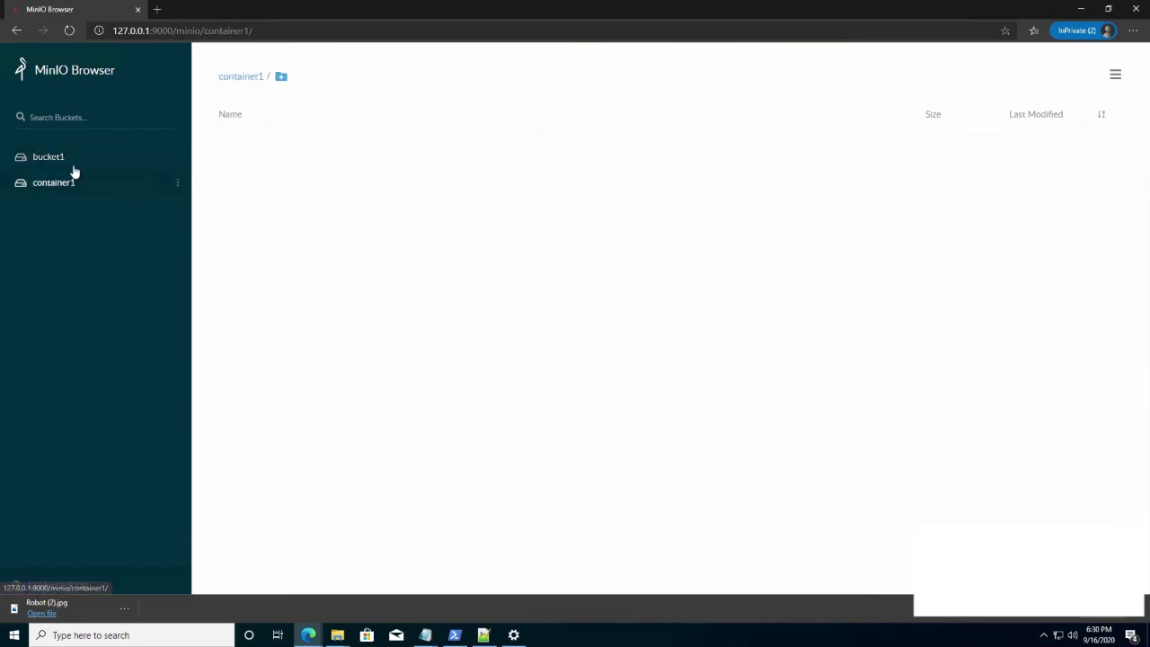
click(66, 163)
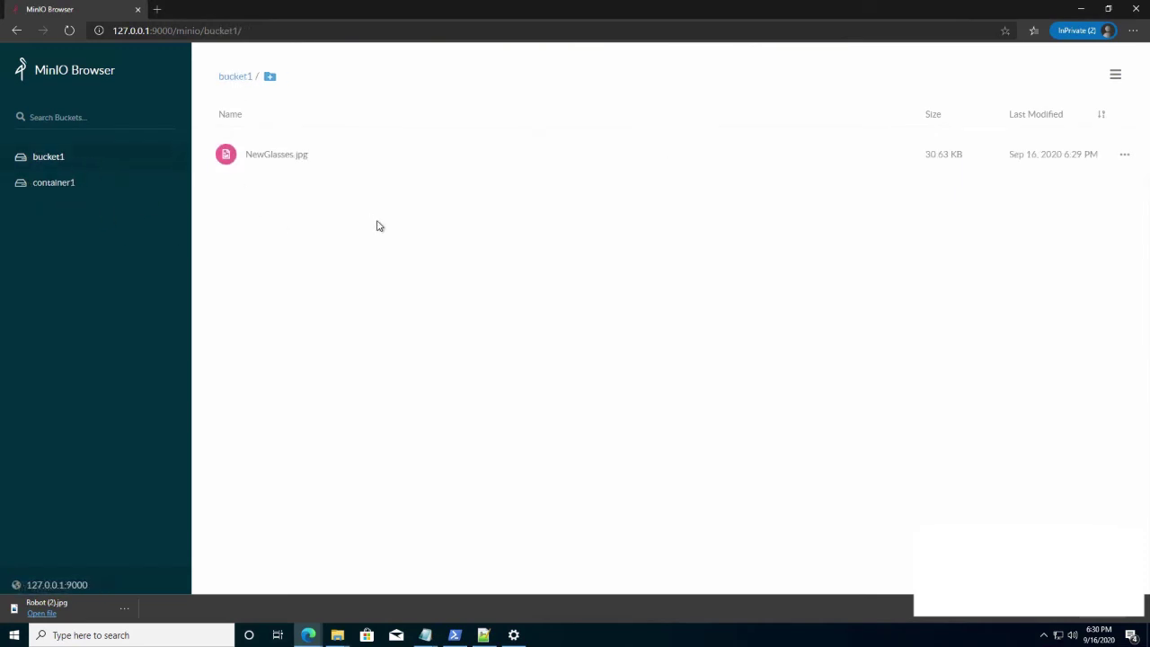